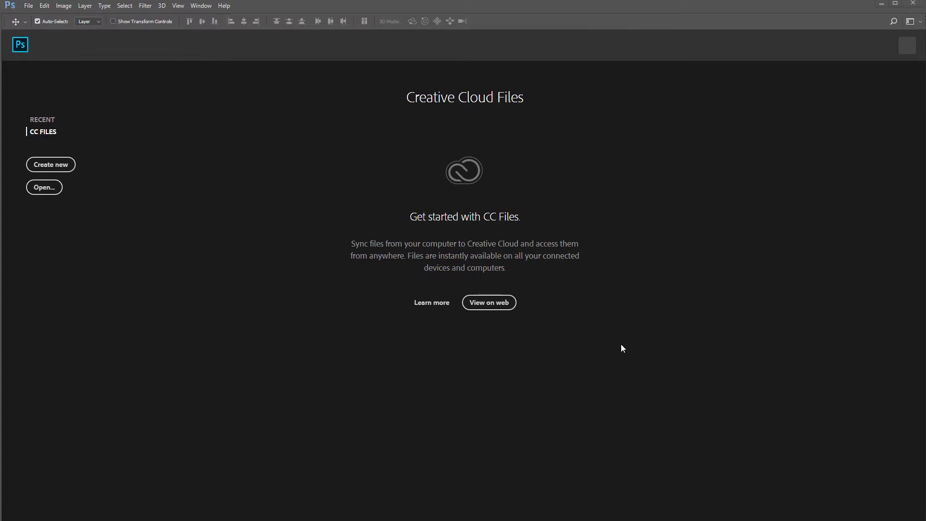
Step: Open Turtle Texture Map.jpg from the CAREY TURTLE folder and fit it on screen
left_click(28, 5)
left_click(36, 23)
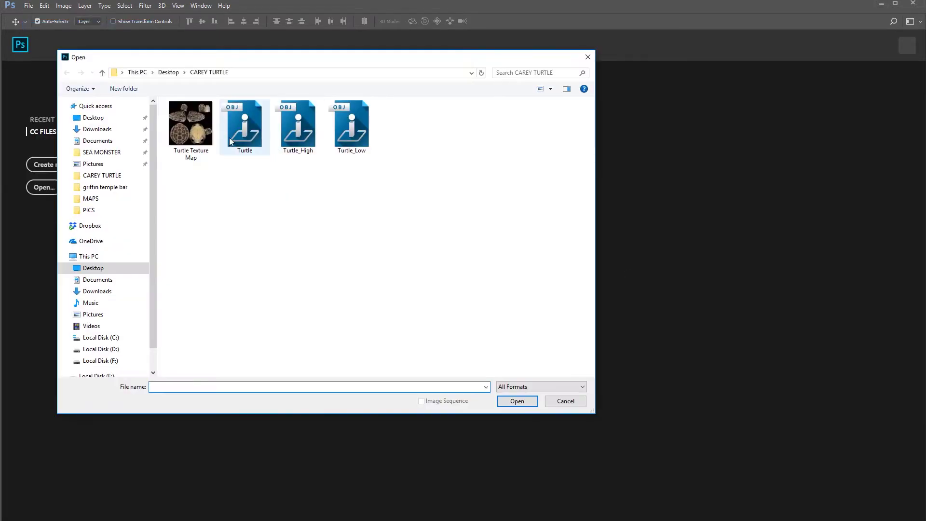
left_click(210, 140)
left_click(517, 400)
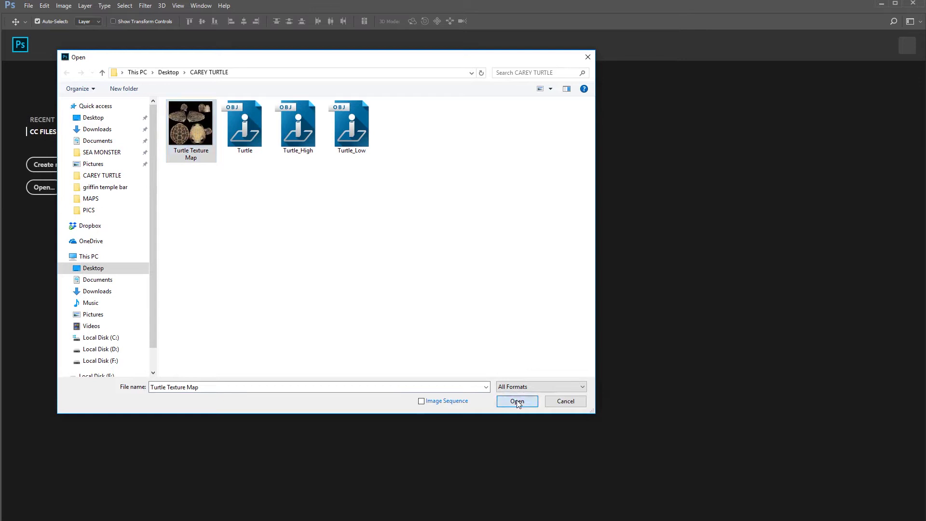
key("ctrl+0")
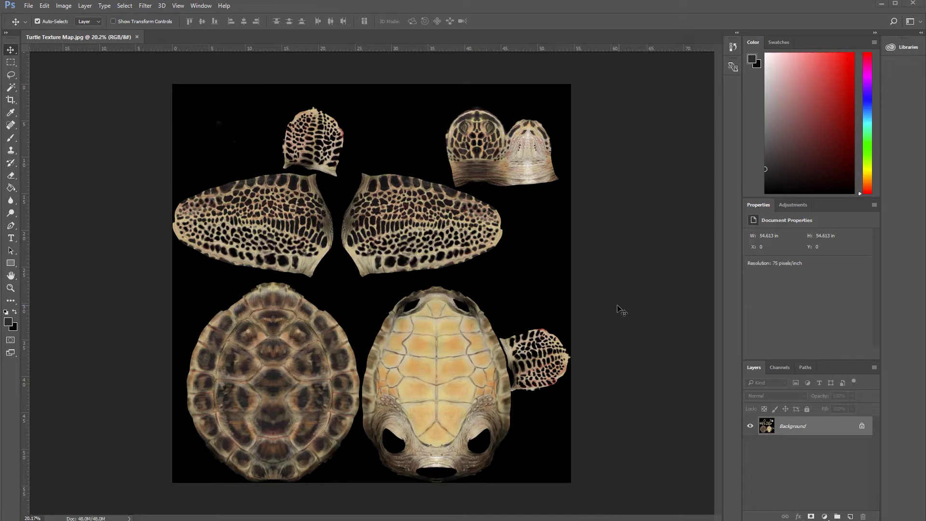
Step: Convert the locked background into Layer 0 and duplicate it
double_click(788, 427)
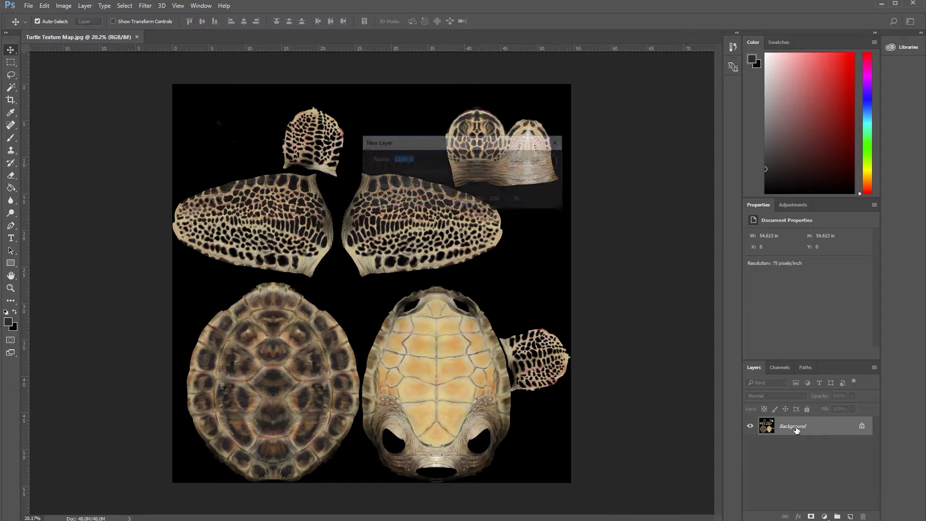
key("Return")
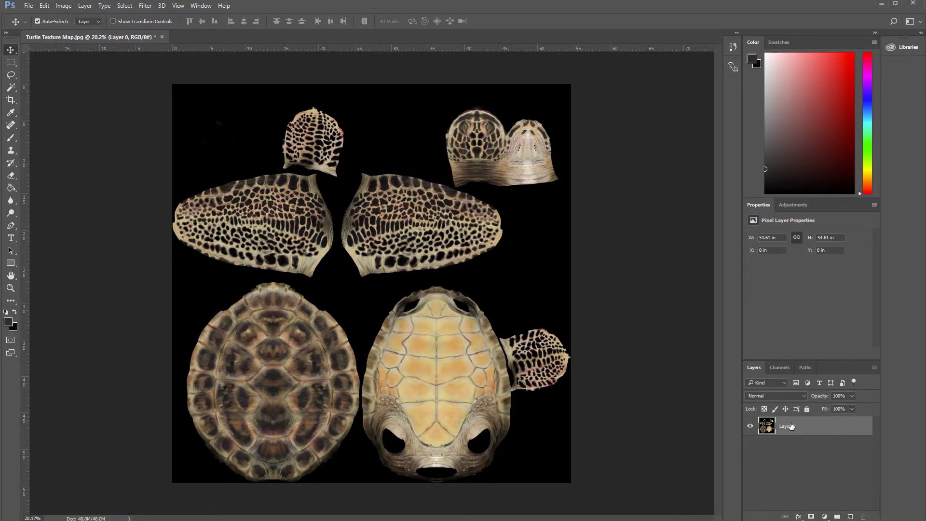
key("ctrl+j")
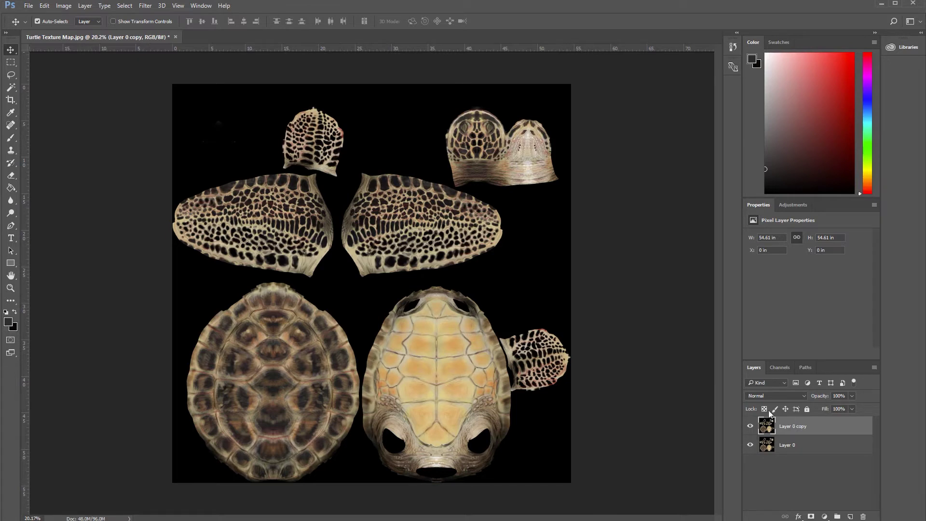
Step: Desaturate Layer 0 copy to greyscale, toggling its visibility to compare with the colour
left_click(59, 7)
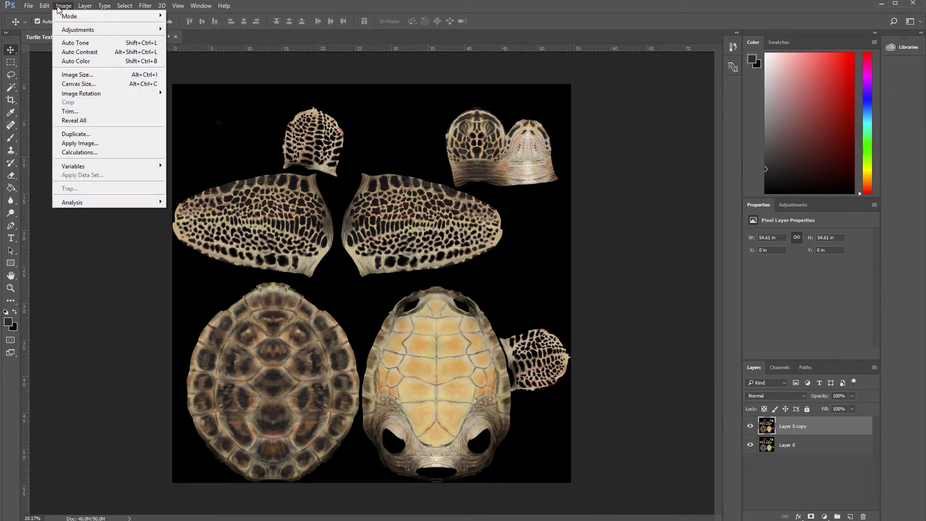
mouse_move(79, 29)
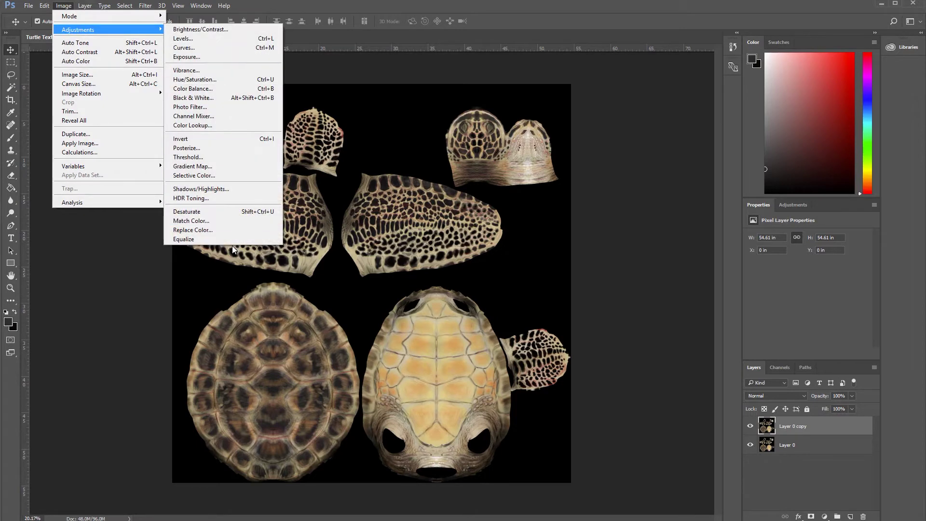
left_click(207, 213)
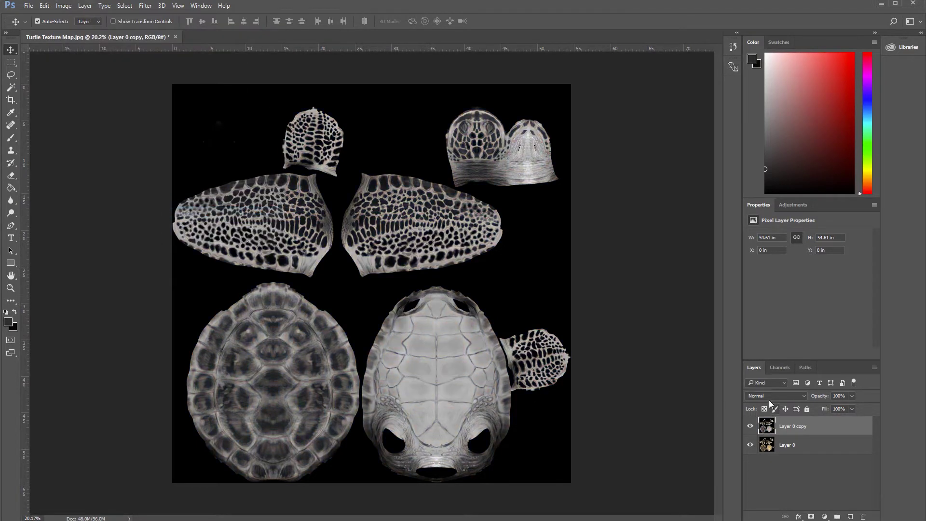
left_click(751, 426)
left_click(750, 426)
Step: Duplicate the greyscale layer as Layer 0 copy 2
right_click(792, 426)
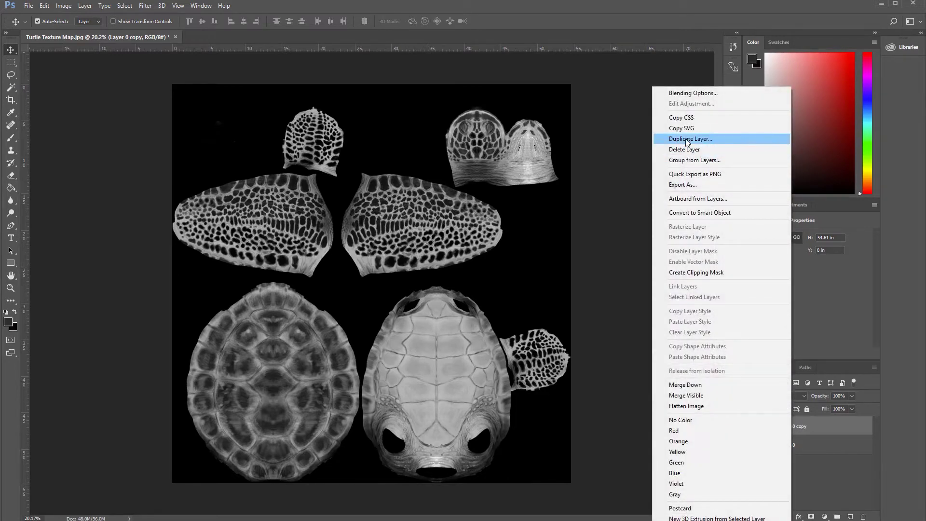
left_click(684, 138)
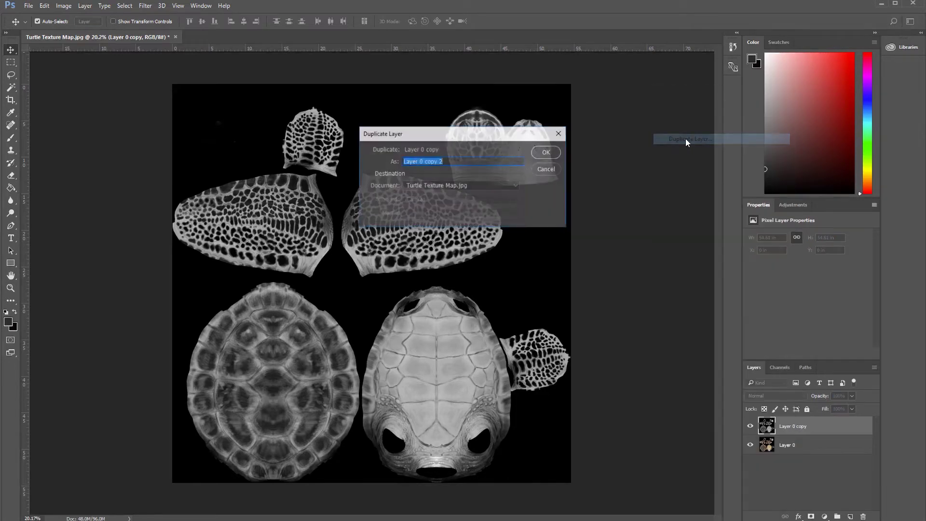
left_click(547, 153)
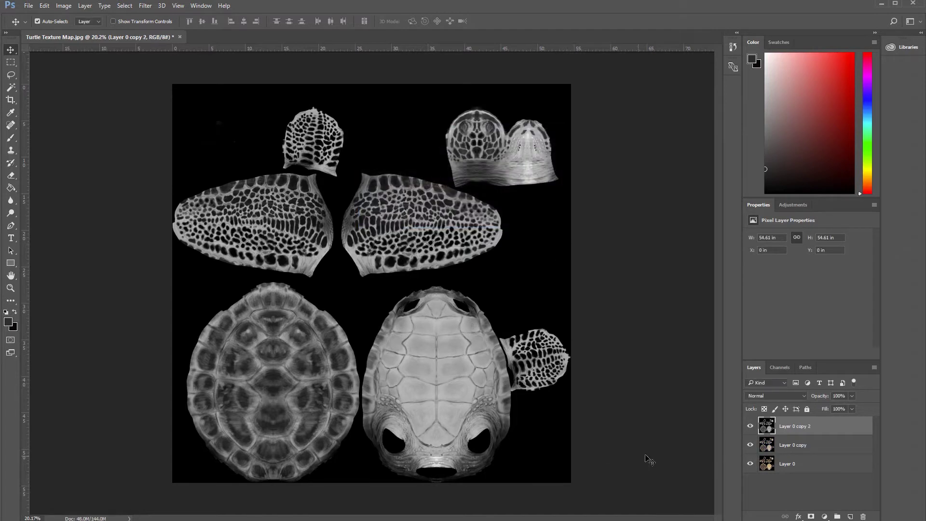
Step: Apply a High Pass filter with radius 10 to Layer 0 copy 2
left_click(148, 6)
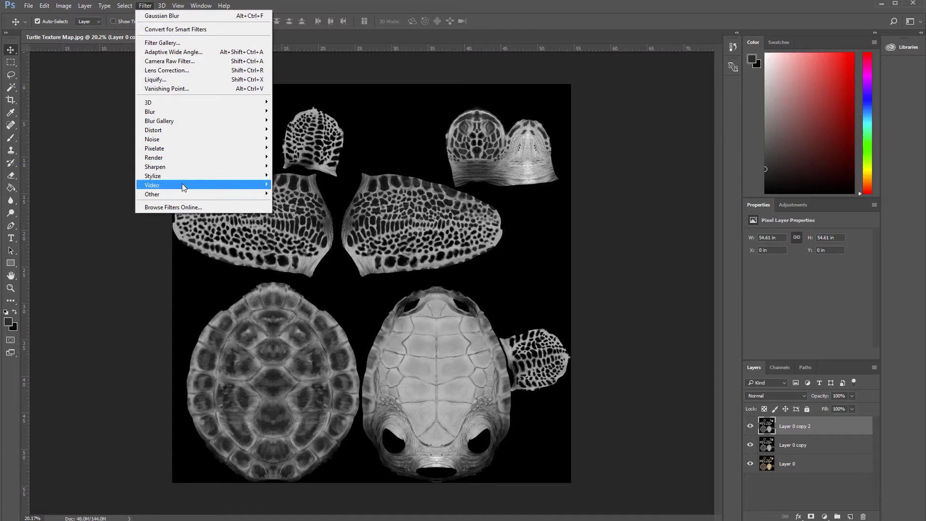
mouse_move(177, 194)
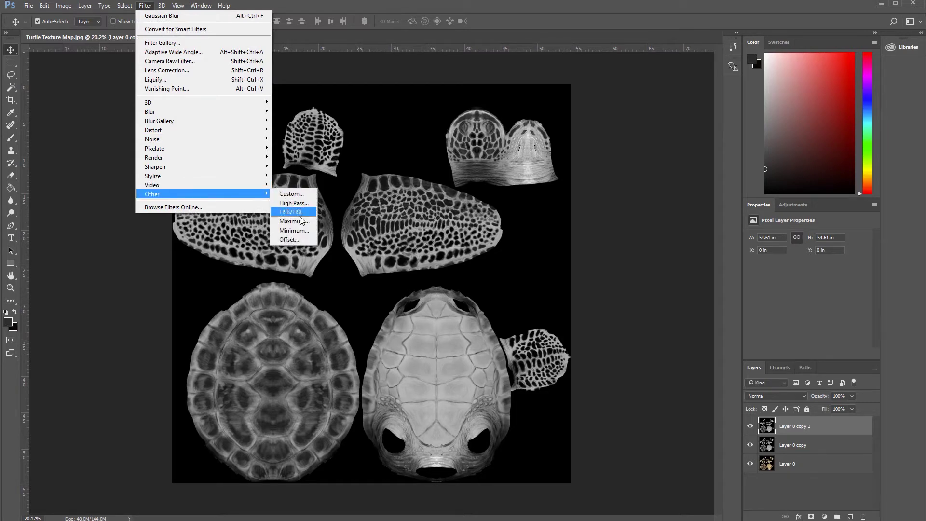
left_click(300, 203)
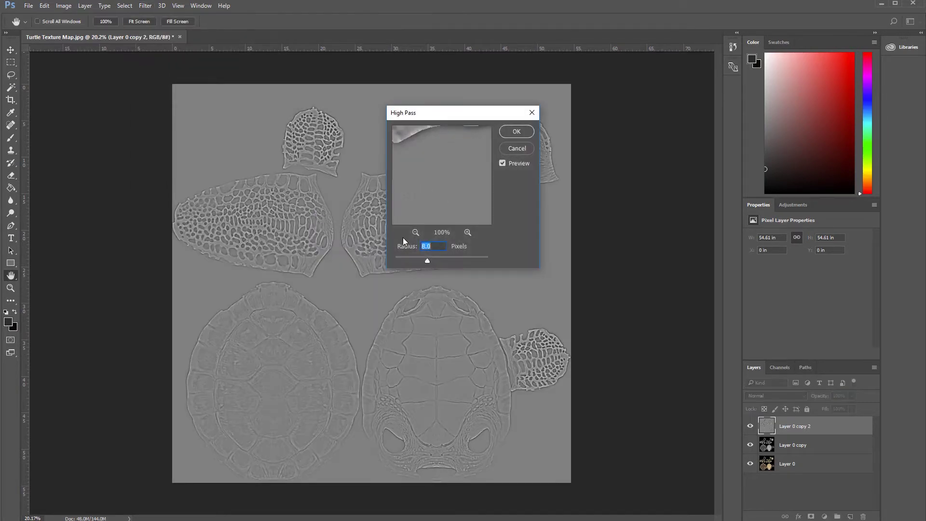
left_click_drag(450, 120, 577, 209)
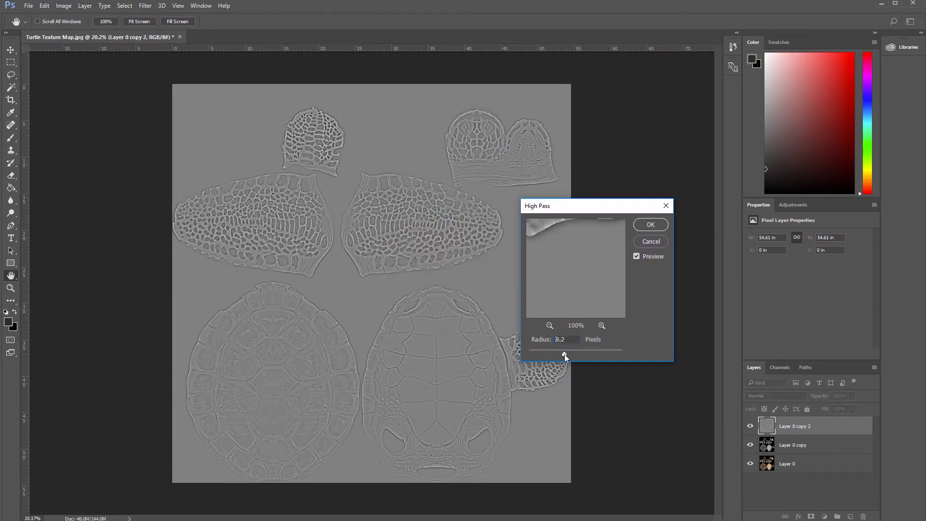
mouse_move(566, 355)
left_mouse_down()
mouse_move(626, 355)
mouse_move(567, 354)
left_mouse_up()
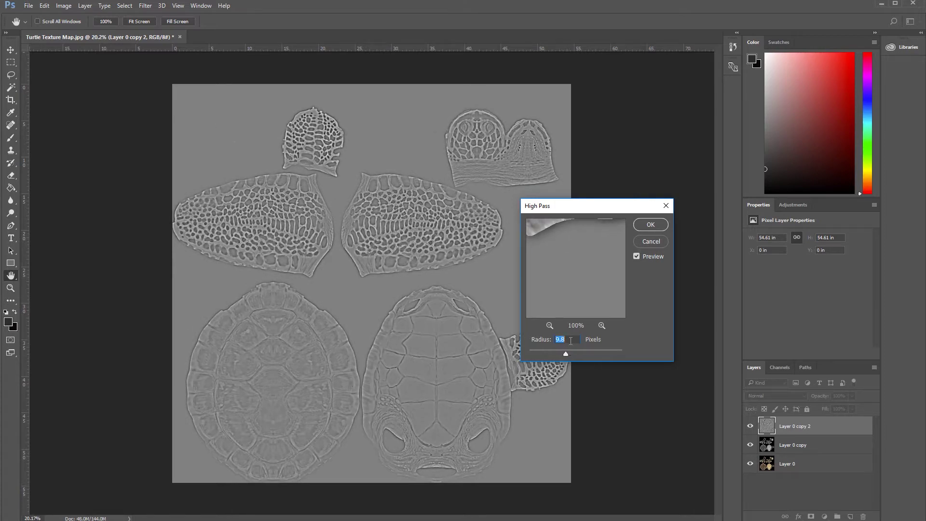
type("10")
left_click(656, 225)
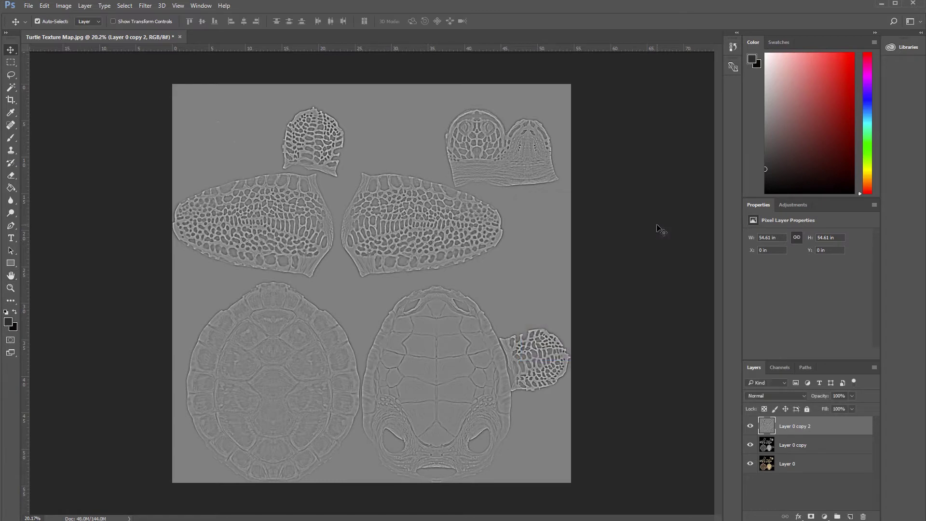
Step: Set the High Pass layer's blend mode to Overlay and duplicate it
left_click(803, 394)
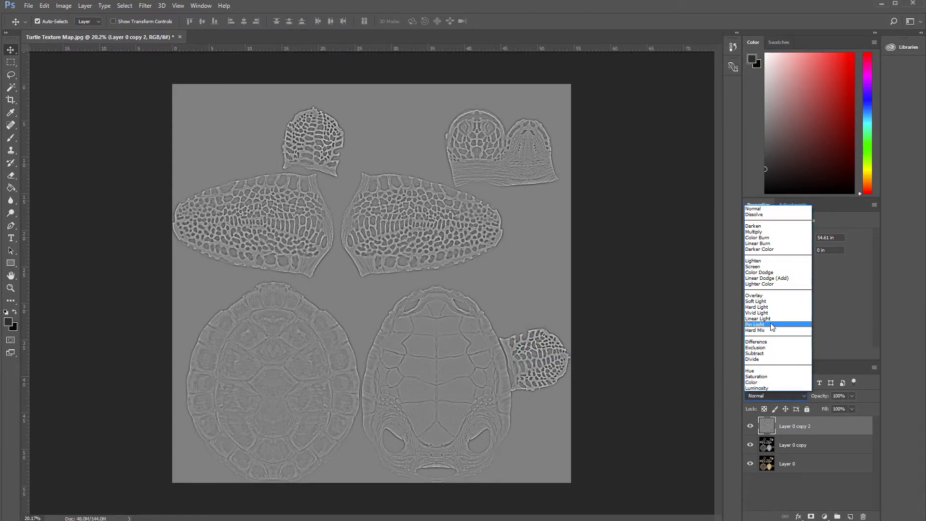
left_click(759, 295)
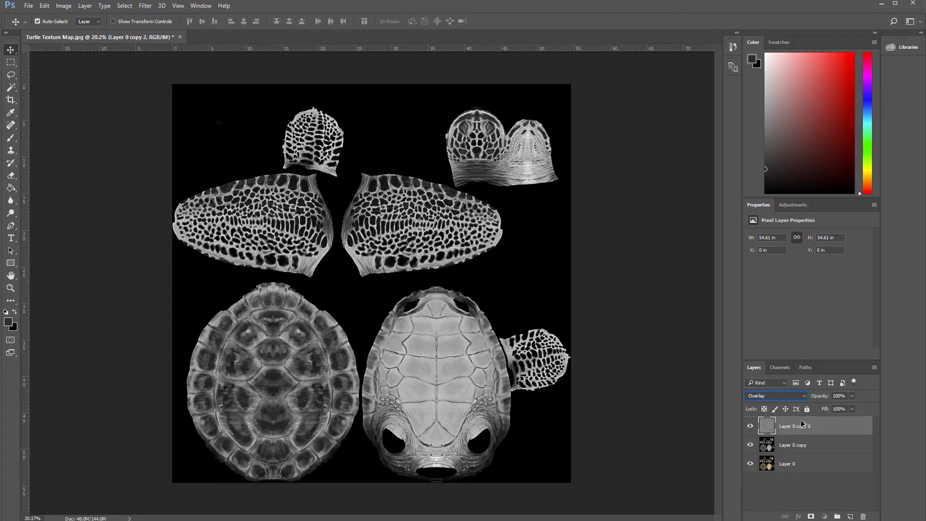
key("ctrl+j")
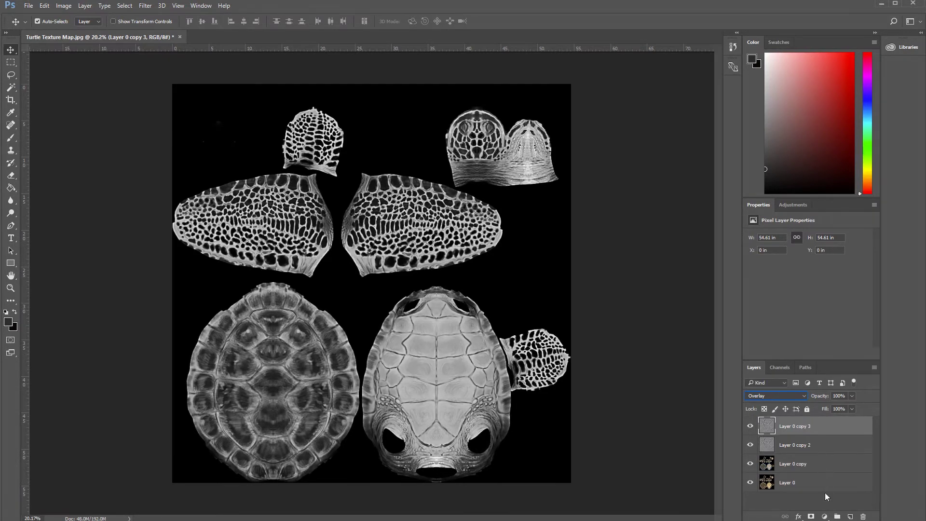
Step: Add a Levels adjustment layer and adjust its midtone and black input sliders to deepen contrast
left_click(824, 516)
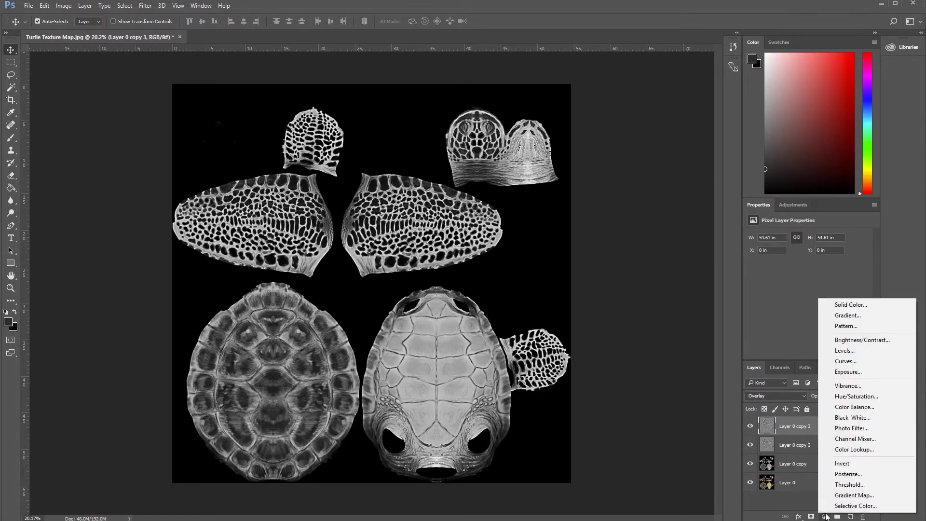
left_click(847, 352)
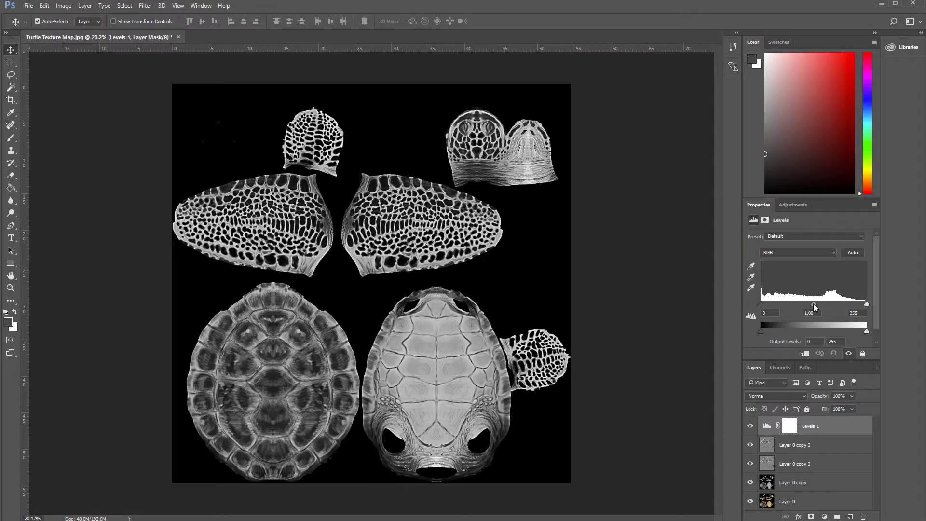
left_click_drag(813, 303, 829, 304)
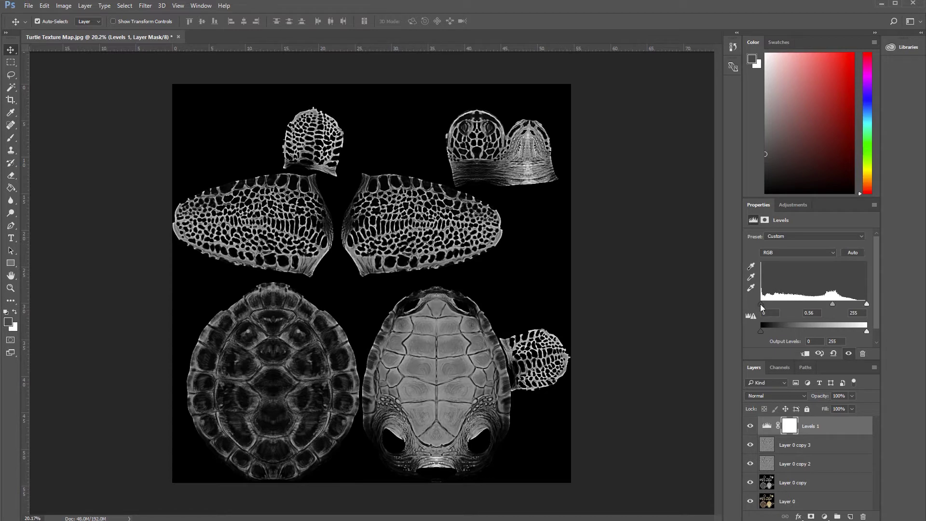
mouse_move(761, 304)
left_mouse_down()
mouse_move(773, 306)
mouse_move(761, 303)
left_mouse_up()
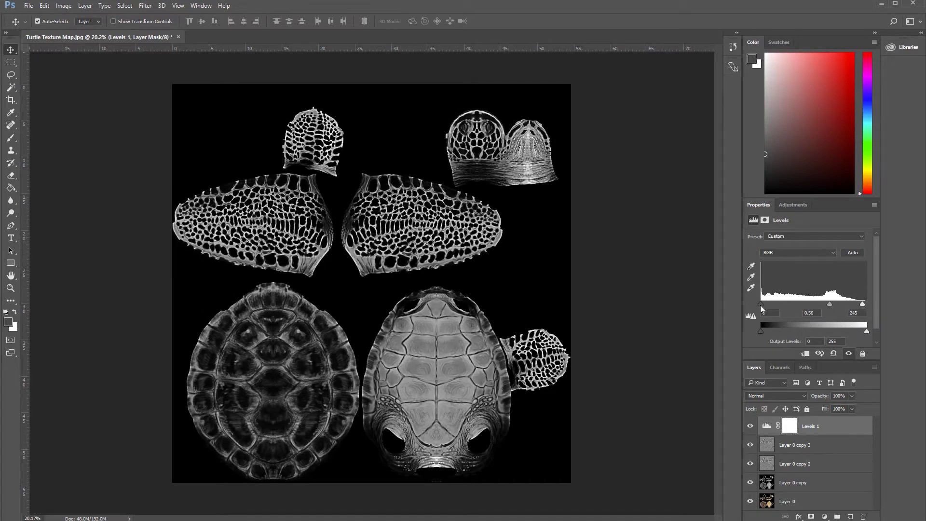
mouse_move(760, 305)
left_mouse_down()
mouse_move(779, 303)
mouse_move(759, 304)
left_mouse_up()
Step: Merge Levels 1 and the copied greyscale layers into a single layer
left_click(804, 485, "shift")
right_click(804, 484)
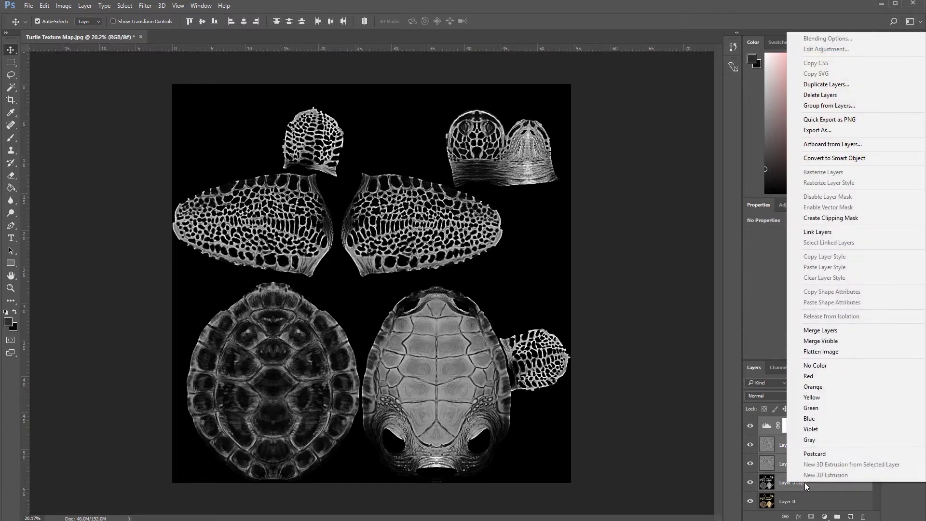
left_click(777, 481)
key("ctrl")
key("ctrl+e")
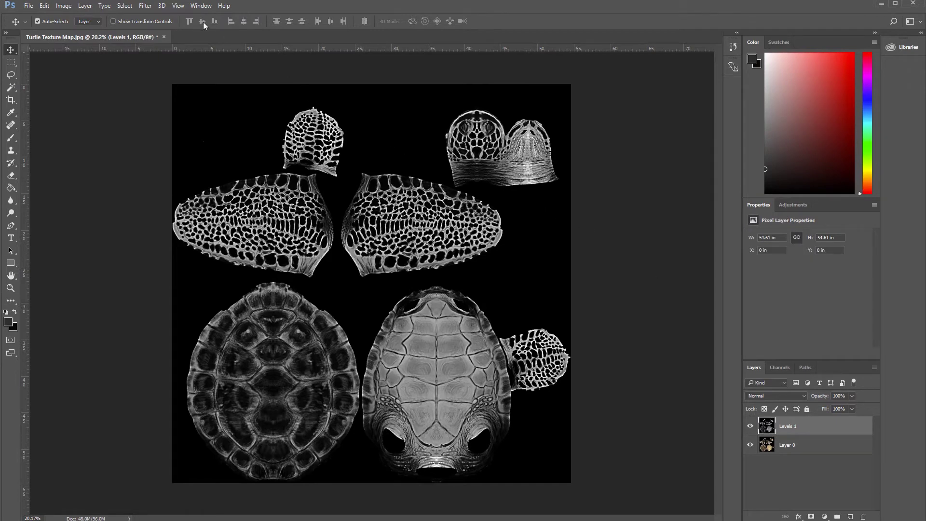
Step: Apply Surface Blur with radius 20 and threshold 15 to the merged layer
left_click(143, 9)
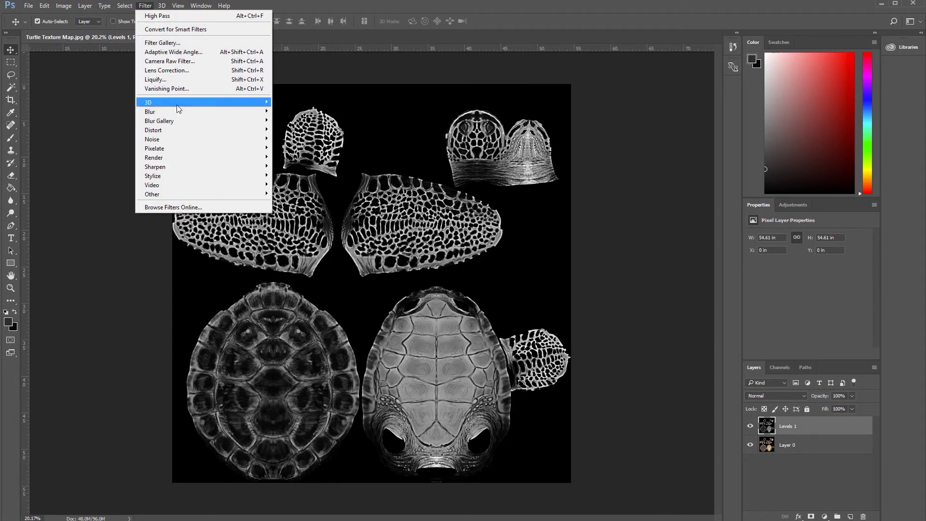
mouse_move(175, 111)
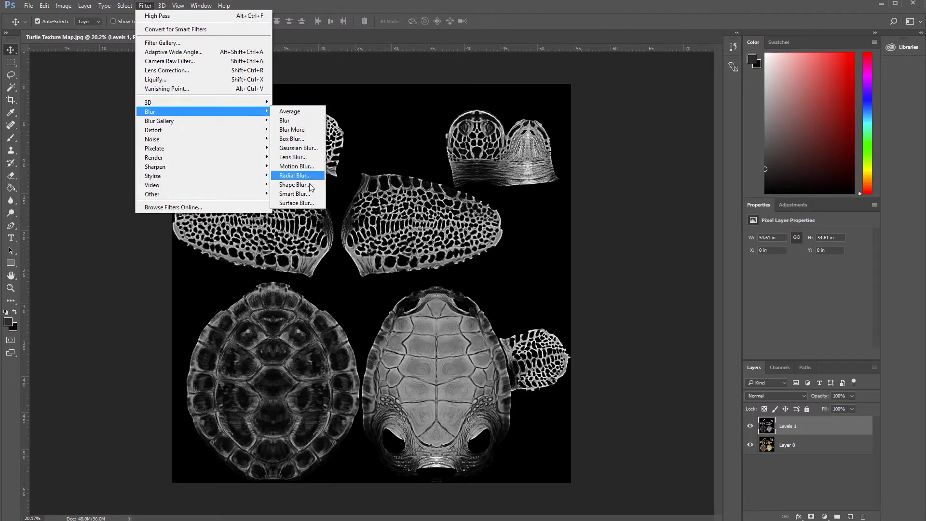
left_click(304, 203)
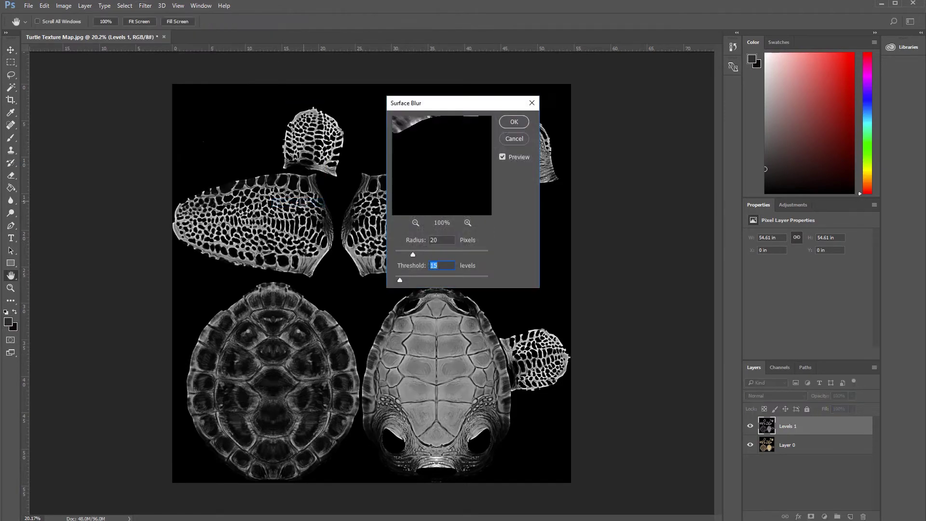
left_click_drag(439, 107, 480, 152)
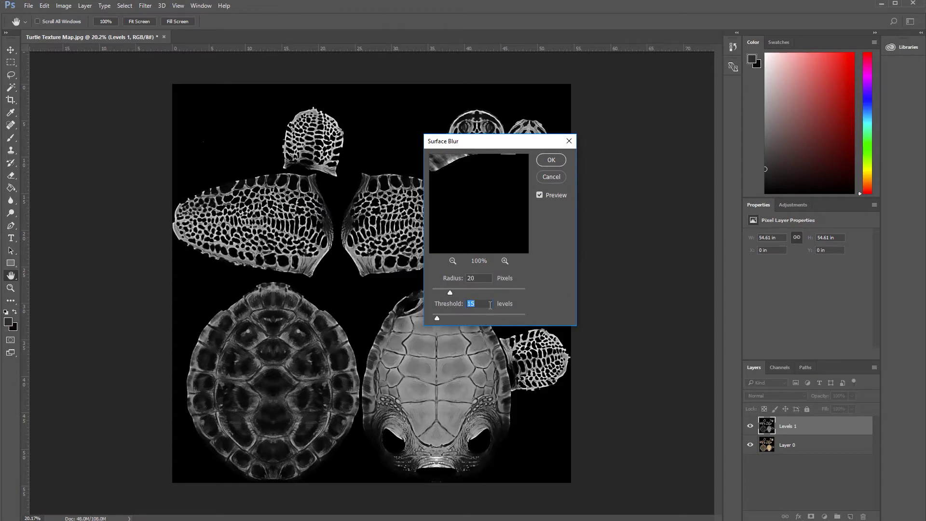
left_click_drag(464, 140, 486, 152)
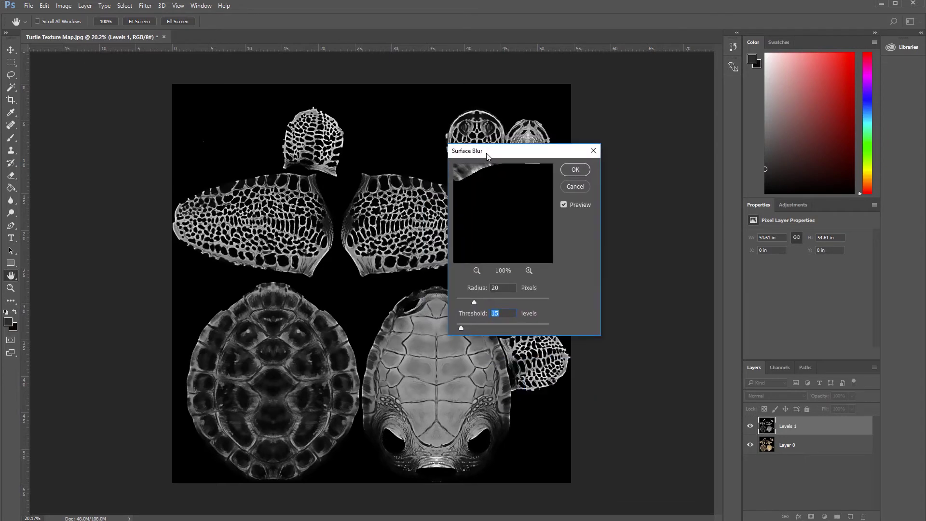
double_click(498, 288)
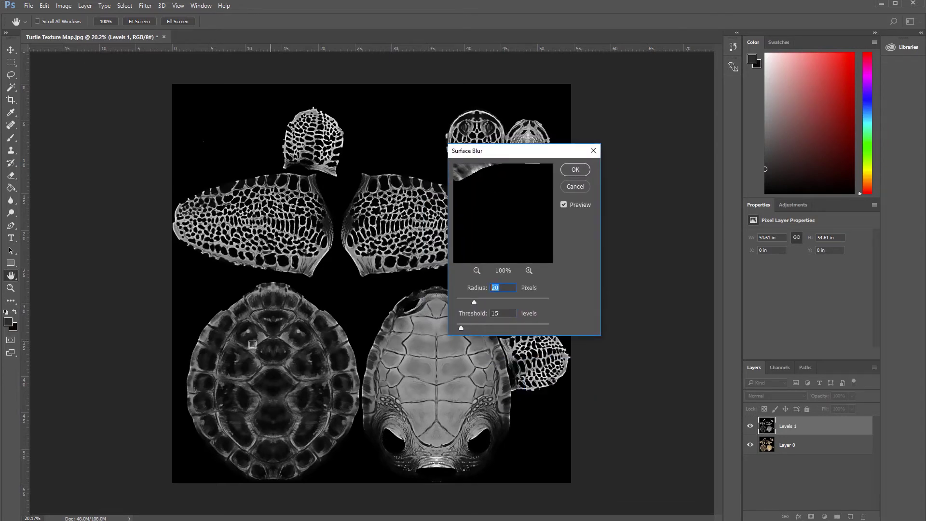
left_click(574, 170)
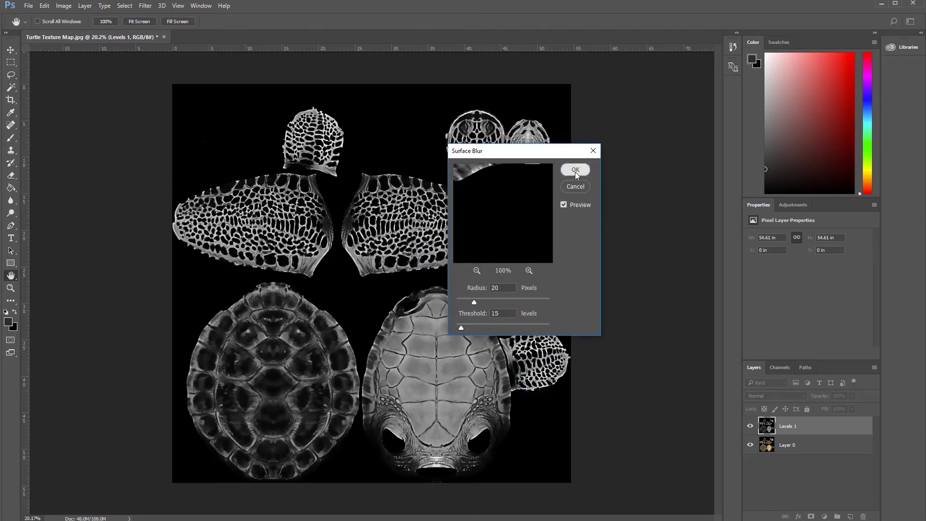
Step: Save a copy as JPEG 'Turtle Specular Map' at Maximum quality 12
left_click(29, 6)
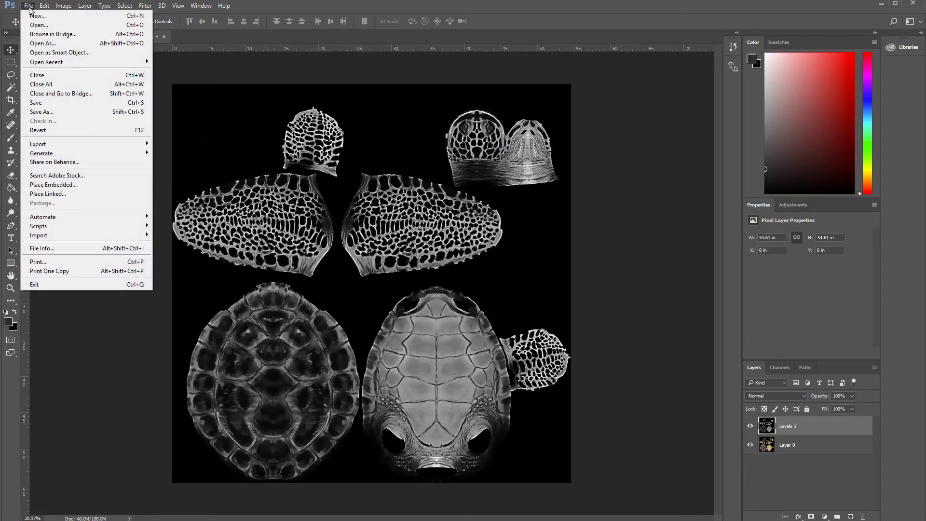
left_click(67, 112)
left_click(169, 380)
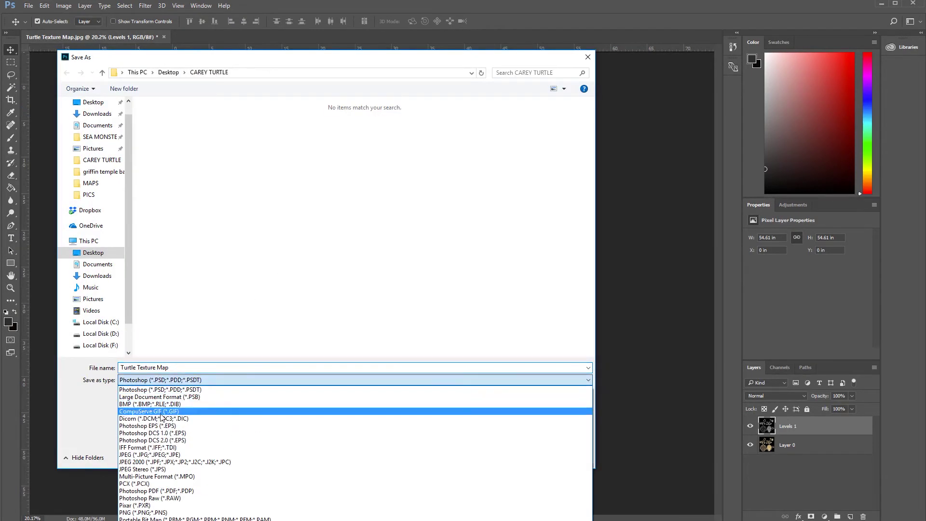
left_click(162, 454)
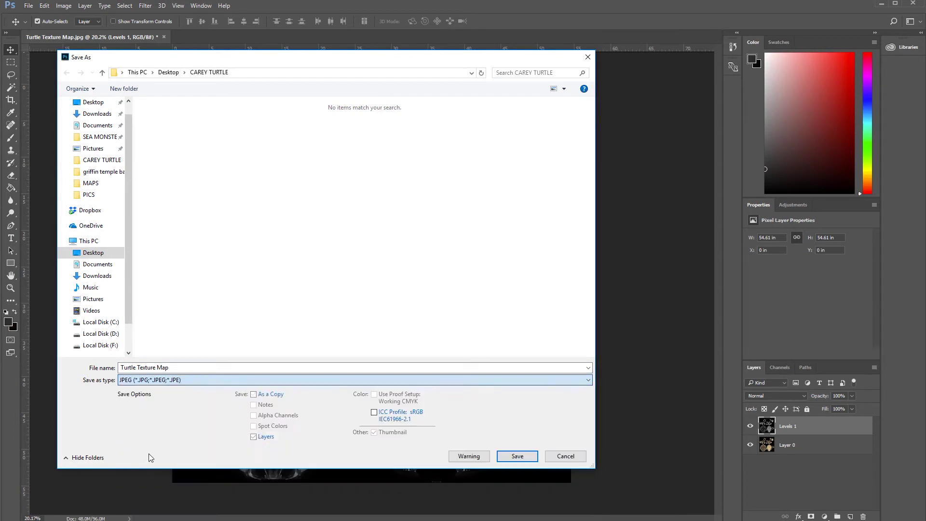
left_click(161, 366)
left_click_drag(155, 368, 137, 370)
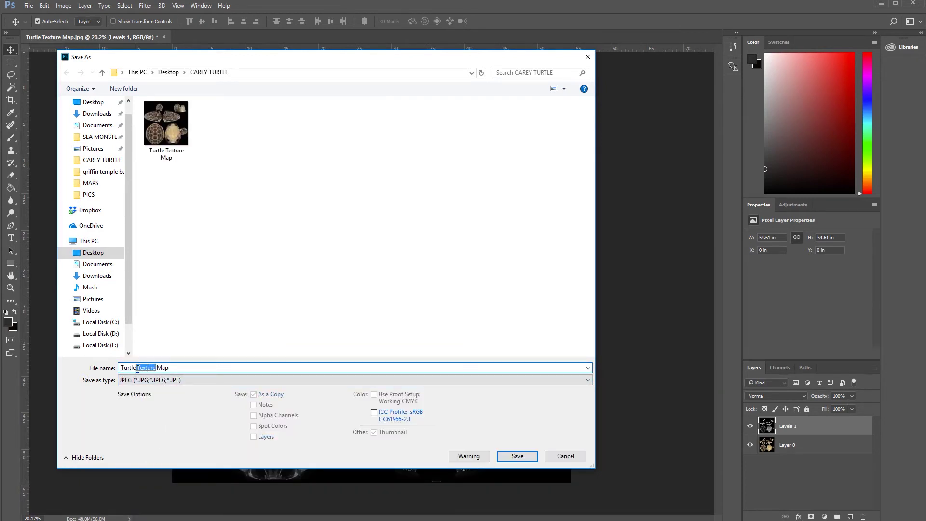
type("Specular")
key("Return")
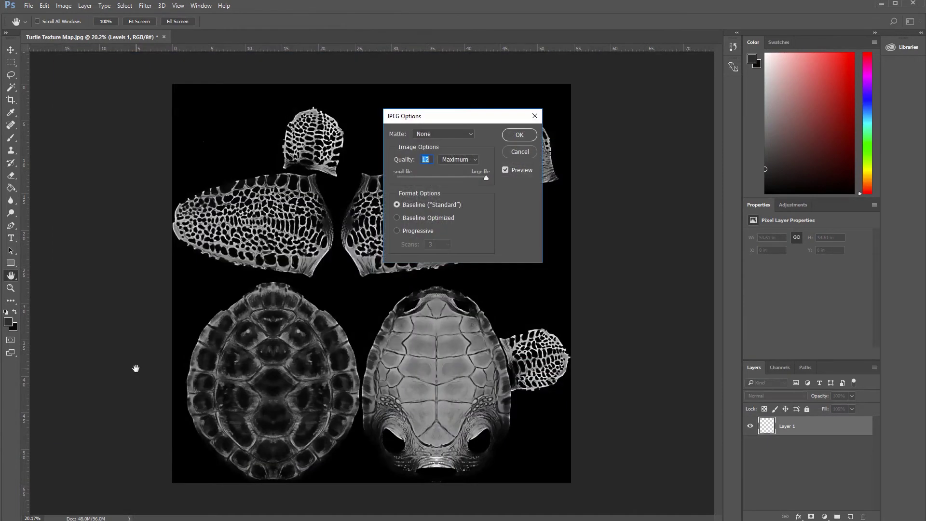
key("Return")
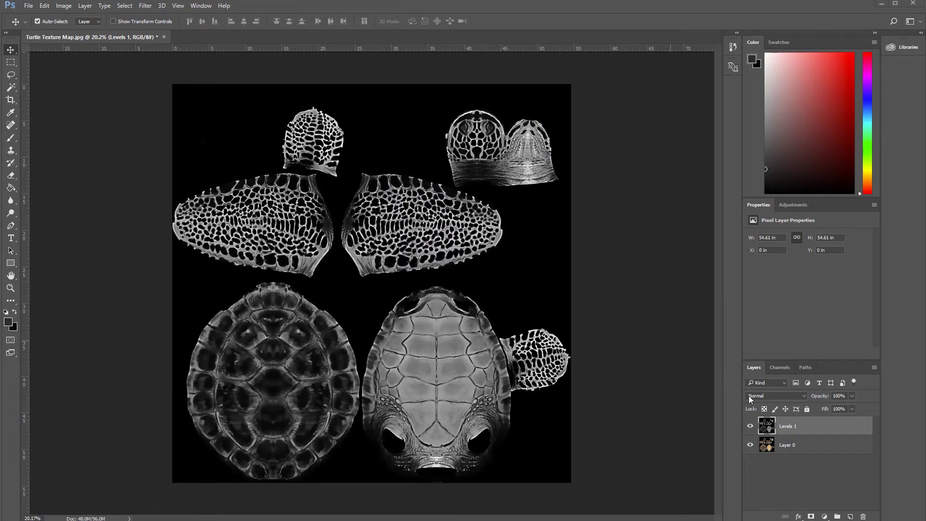
Step: Delete the Levels 1 layer and add a Hue/Saturation layer with saturation +23
left_click_drag(794, 426, 864, 517)
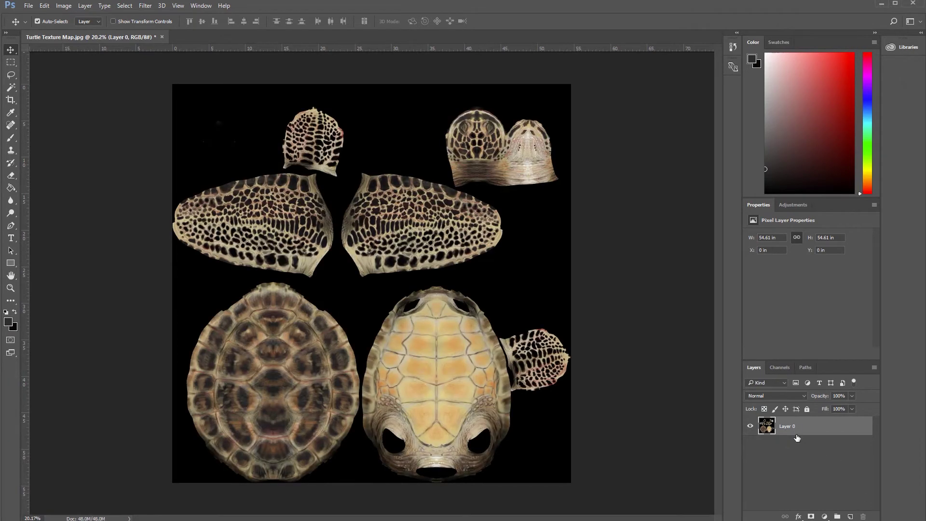
left_click(824, 516)
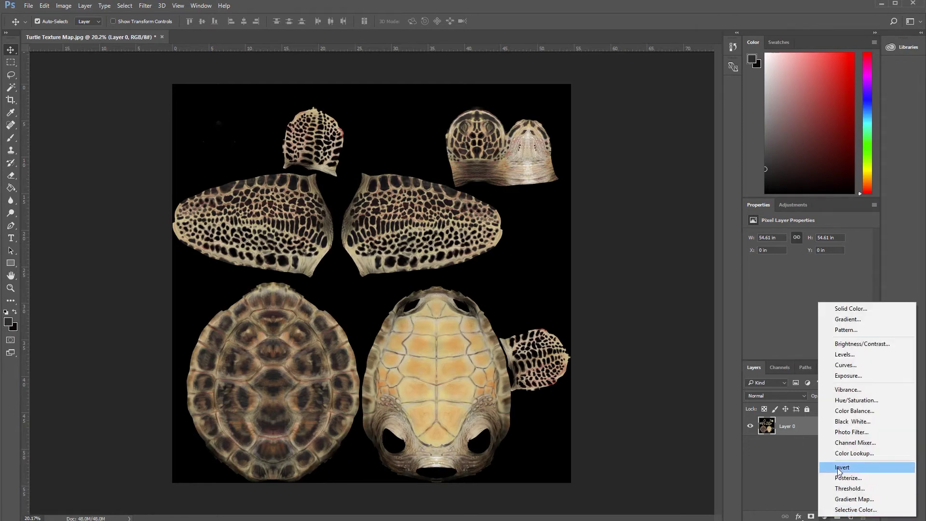
left_click(851, 400)
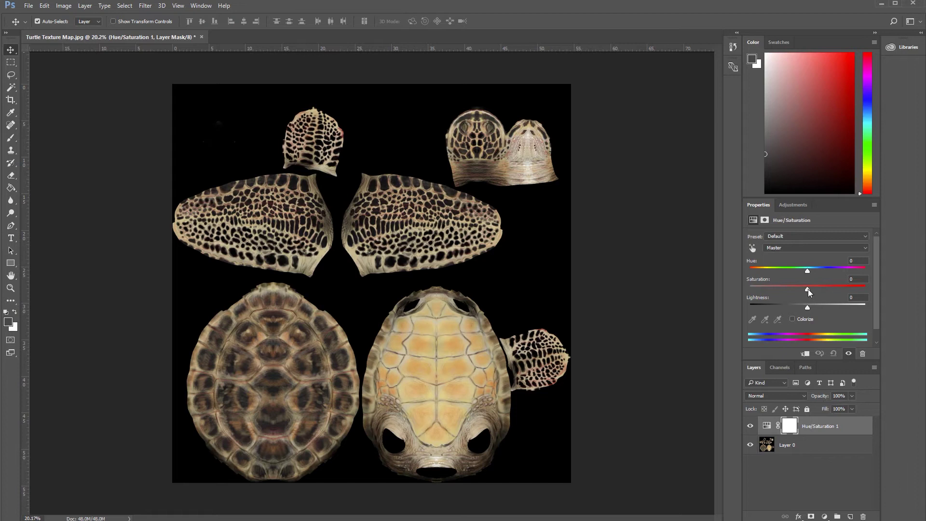
left_click_drag(808, 289, 811, 291)
left_click(32, 6)
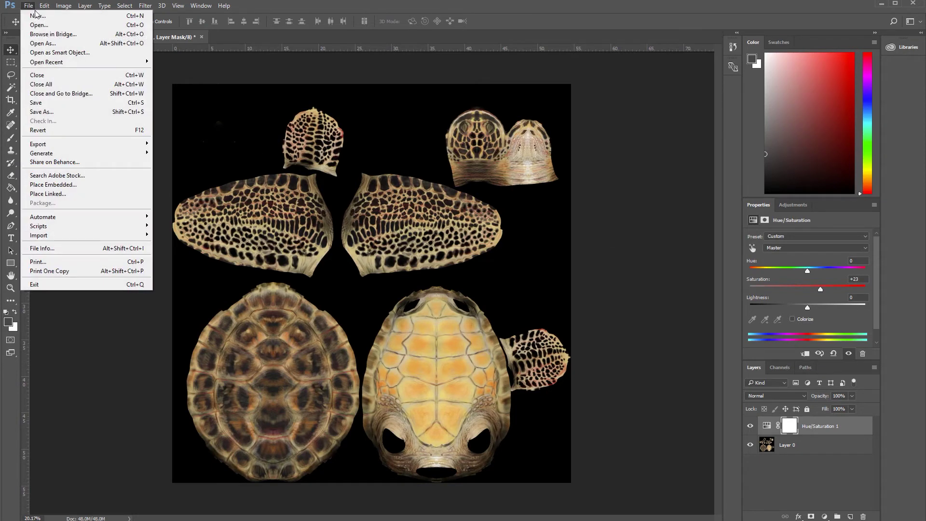
Step: Save the saturated texture as JPEG 'Turtle Subdermal Map' at quality 12
left_click(53, 112)
left_click(155, 380)
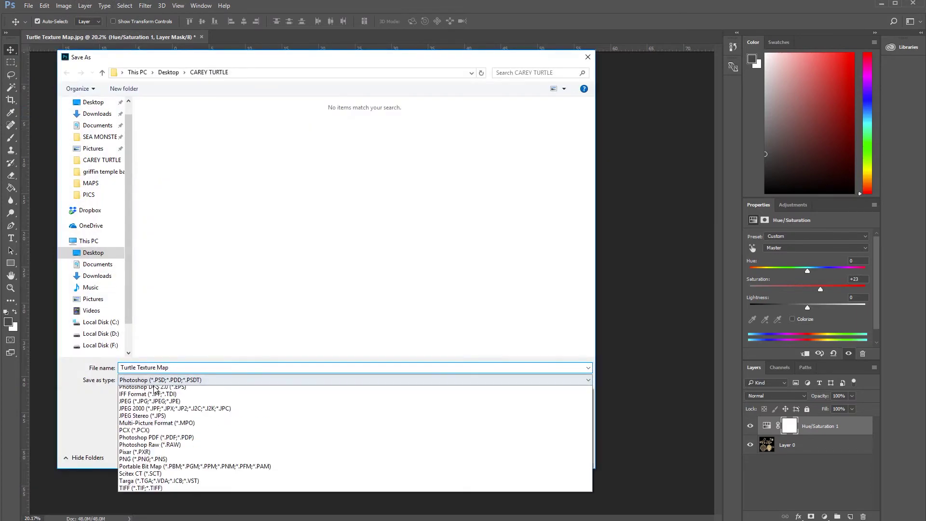
scroll(154, 388, "up", 3)
left_click(145, 454)
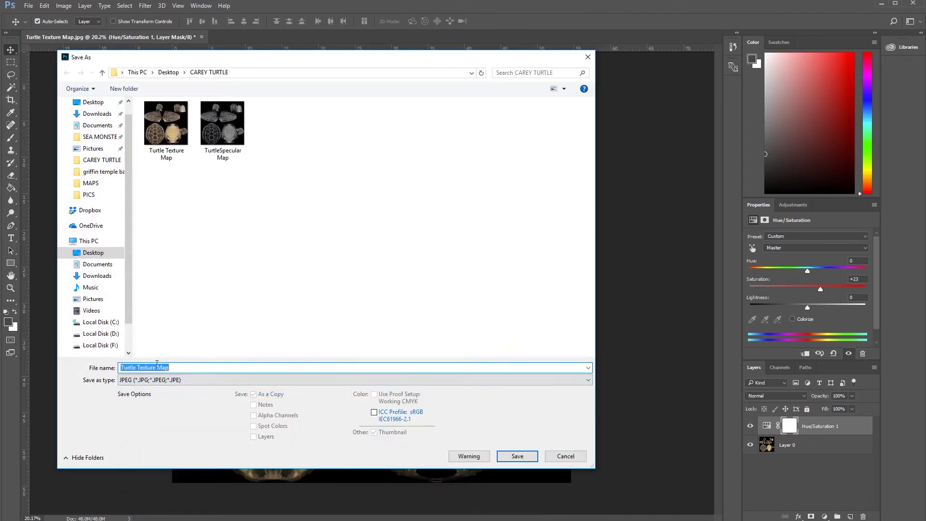
left_click_drag(157, 365, 138, 366)
type("Subdermal")
key("Return")
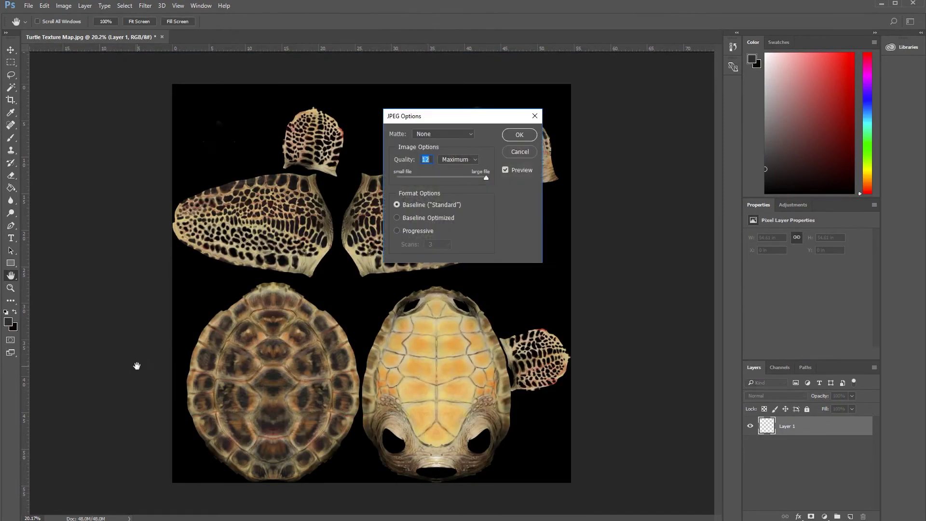
key("Return")
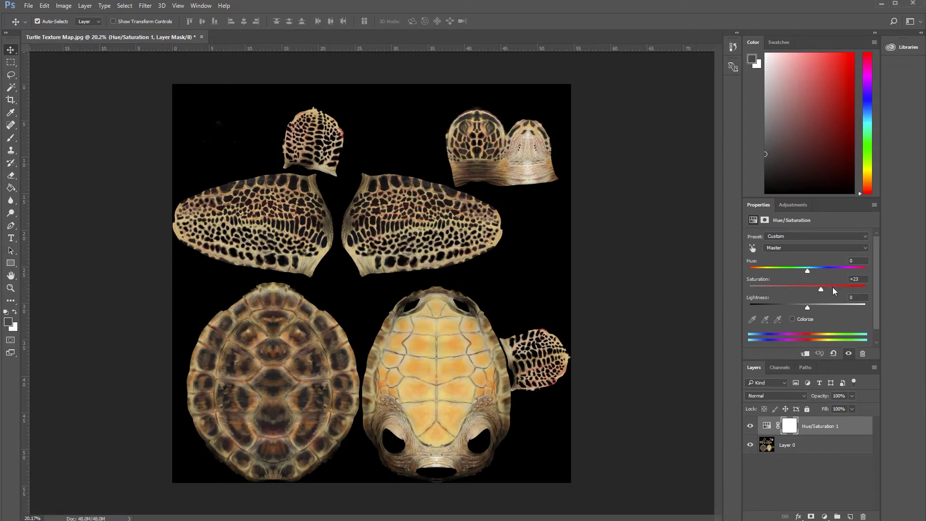
Step: Change the Hue/Saturation layer's saturation to -23
left_click(854, 279)
type("-23")
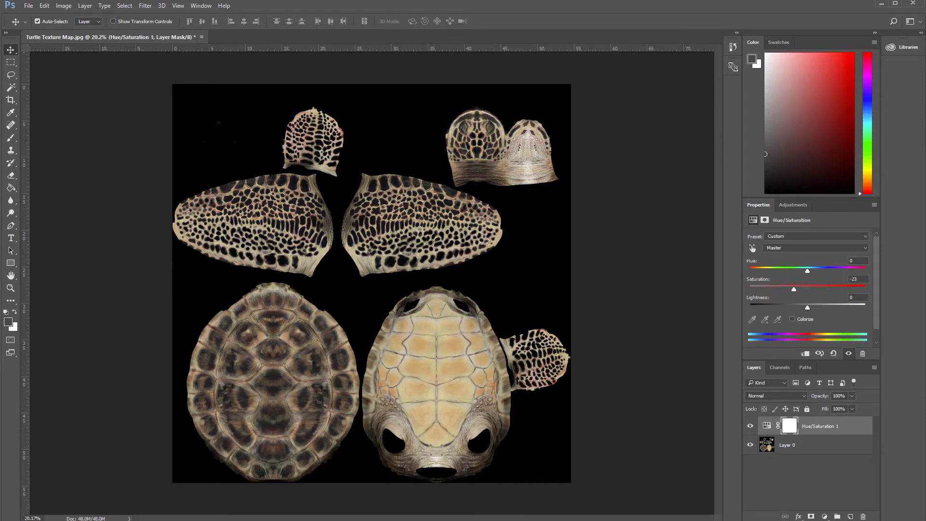
left_click(28, 6)
Step: Save the duller texture as JPEG 'Turtle EpidermalMap' in CAREY TURTLE
left_click(48, 111)
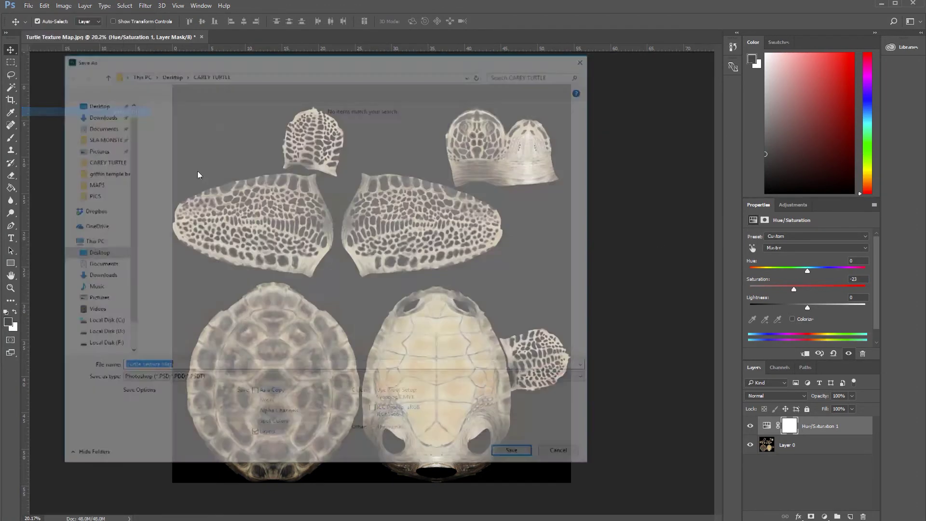
left_click(163, 380)
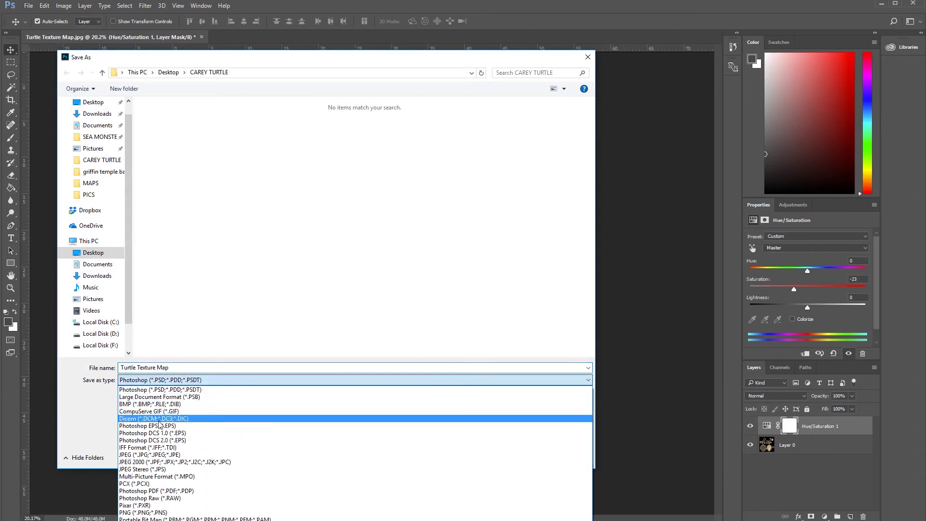
left_click(159, 458)
left_click(151, 366)
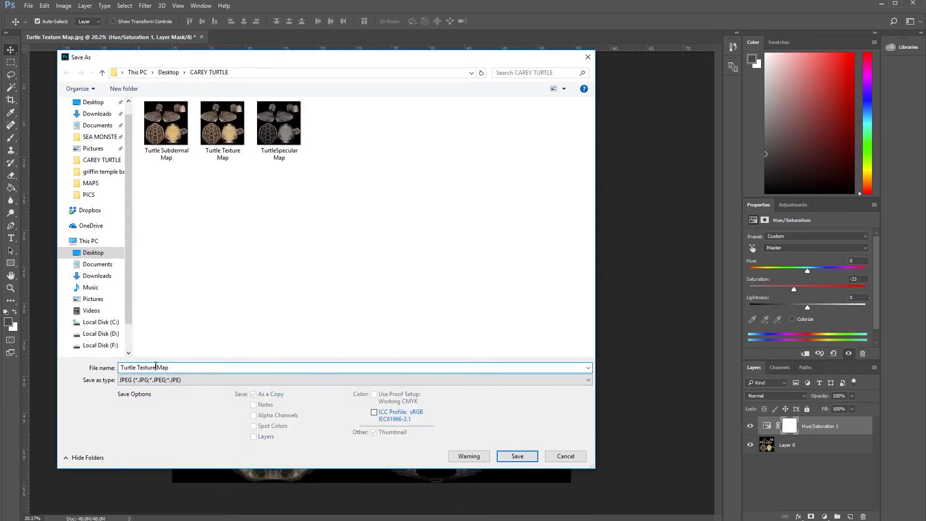
double_click(150, 367)
type("Epidermal")
key("Return")
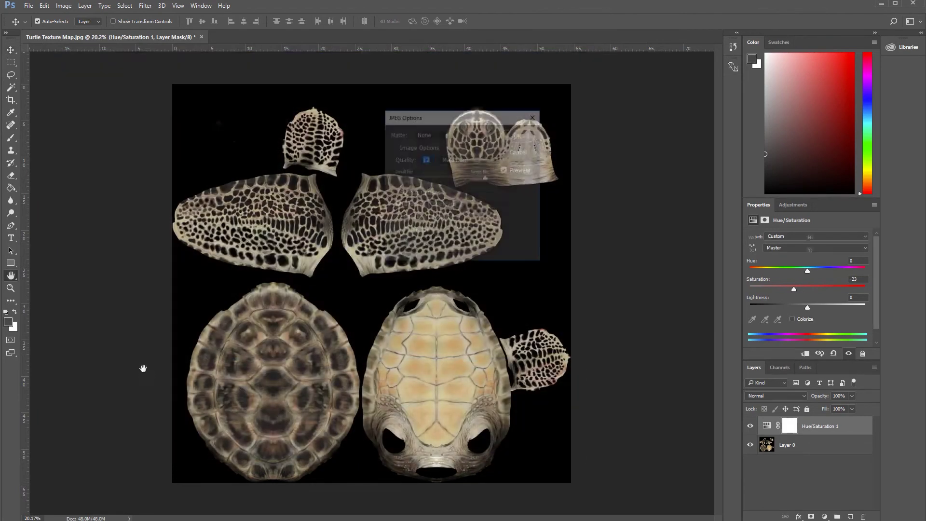
key("Return")
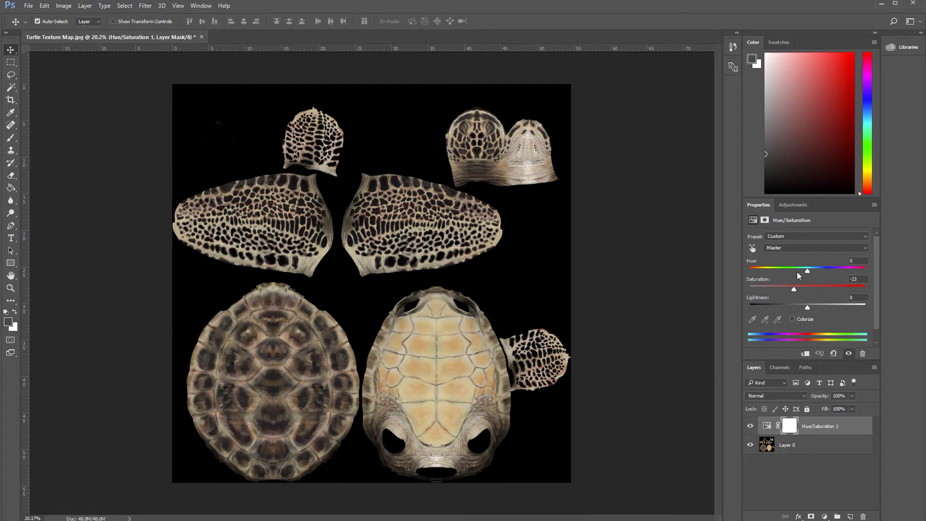
Step: Set Hue to -22 and Saturation to +43 on the Hue/Saturation layer
left_click_drag(805, 271, 791, 271)
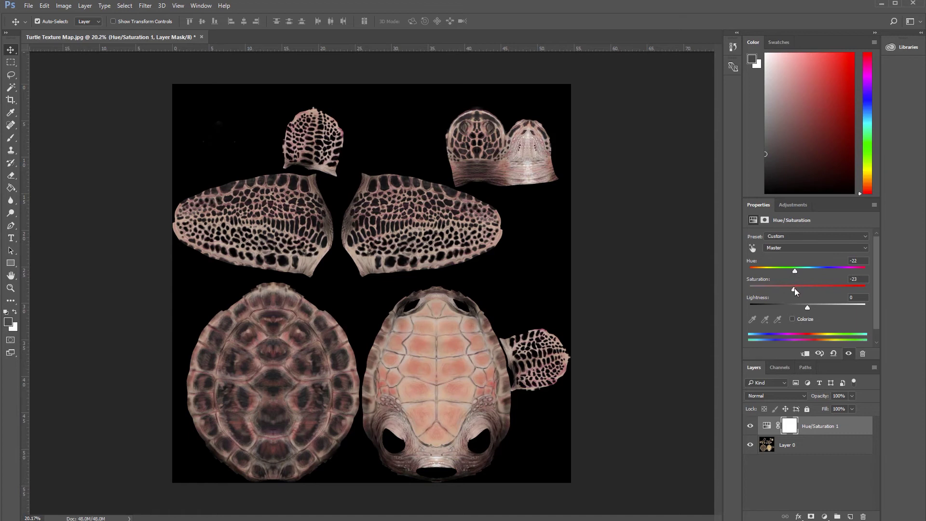
left_click_drag(794, 287, 811, 288)
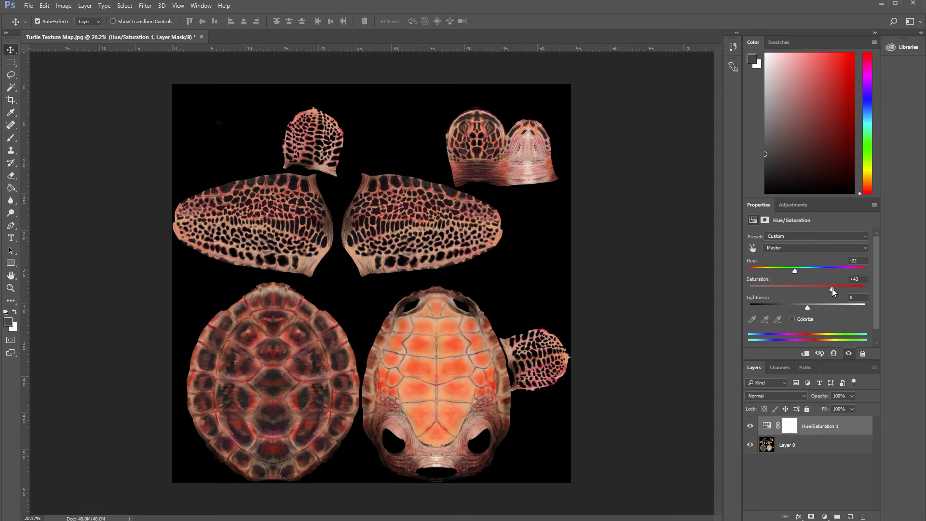
Step: Merge the Hue/Saturation adjustment layer down into Layer 0
left_click(803, 447)
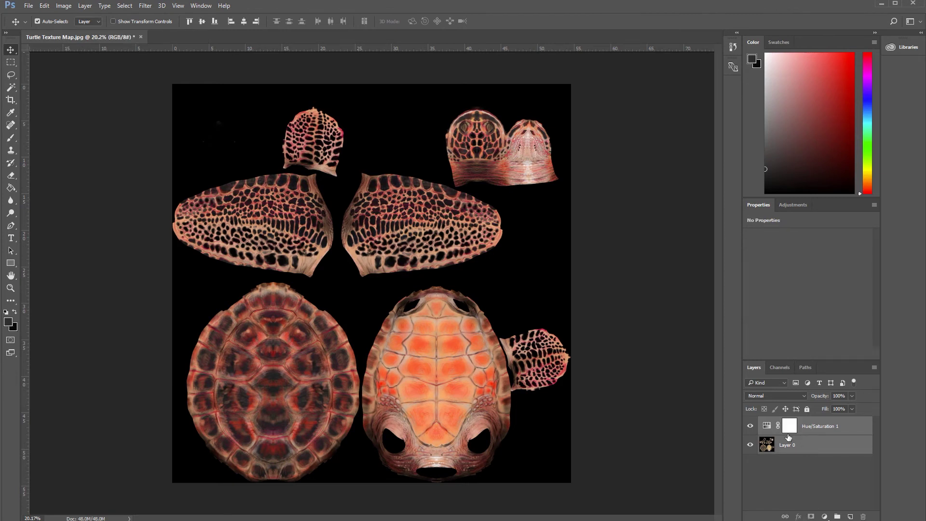
left_click_drag(788, 437, 789, 435)
key("ctrl+e")
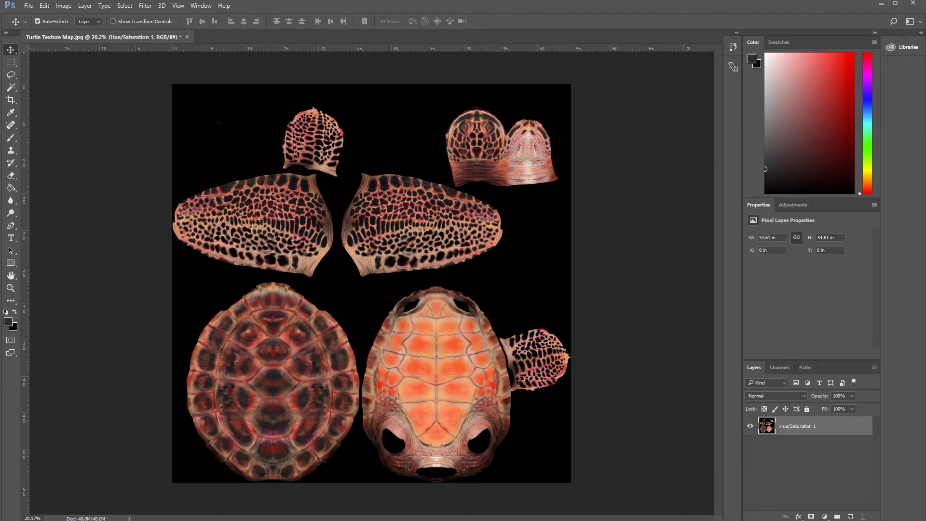
Step: Apply a Gaussian Blur of radius 5.0 pixels to the merged reddish texture
left_click(152, 6)
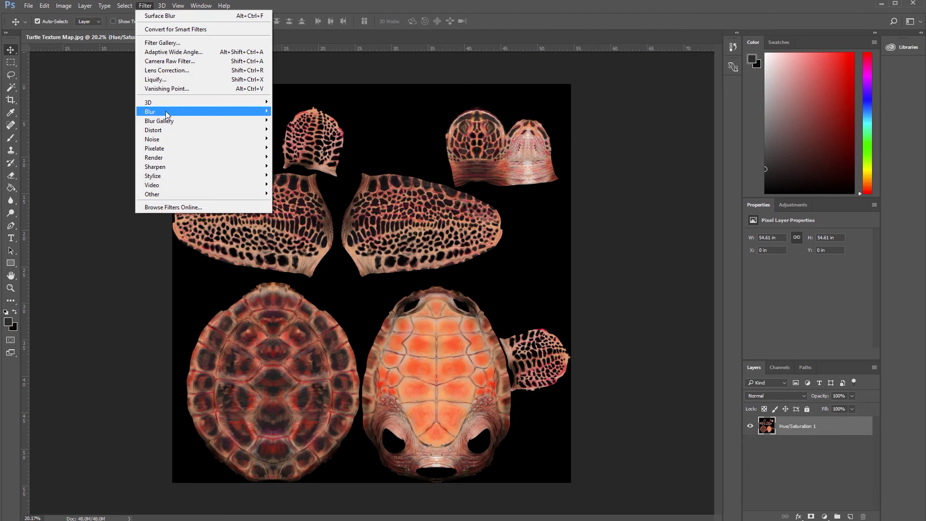
mouse_move(167, 112)
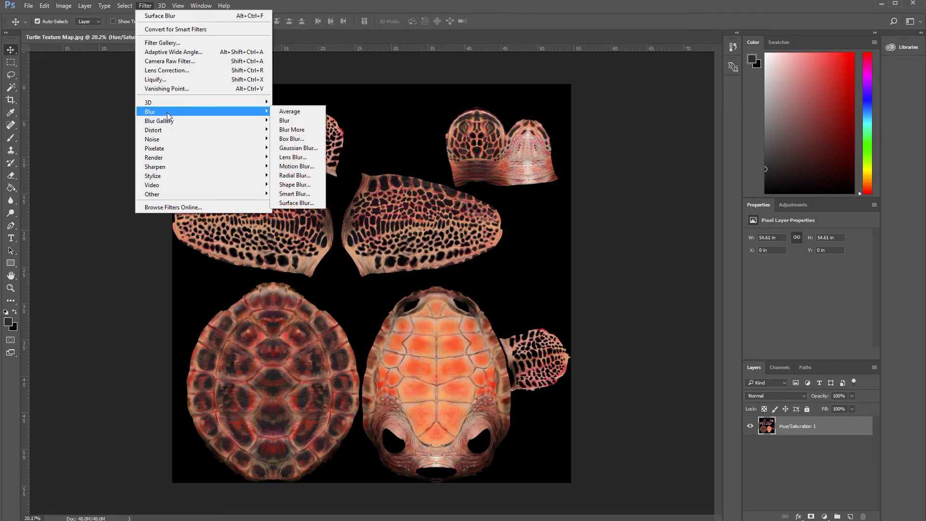
left_click(299, 148)
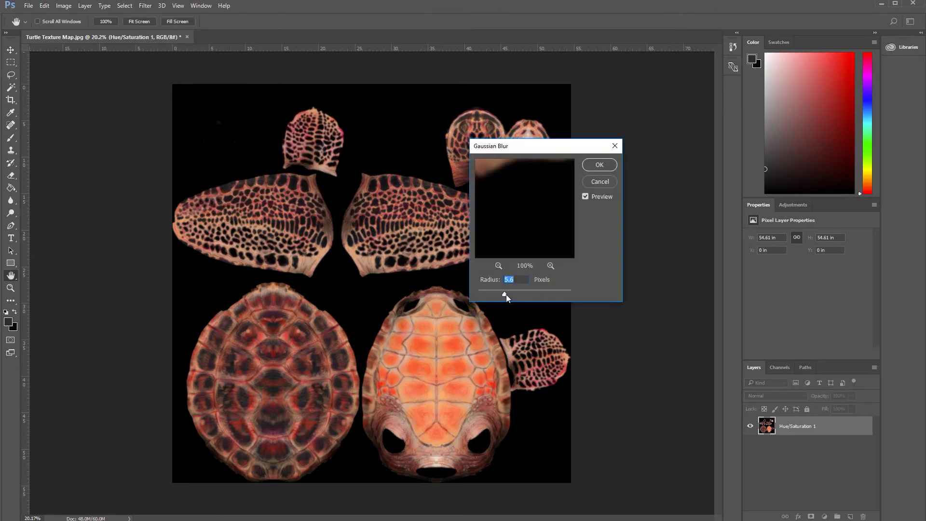
mouse_move(506, 294)
left_mouse_down()
mouse_move(527, 294)
mouse_move(502, 294)
left_mouse_up()
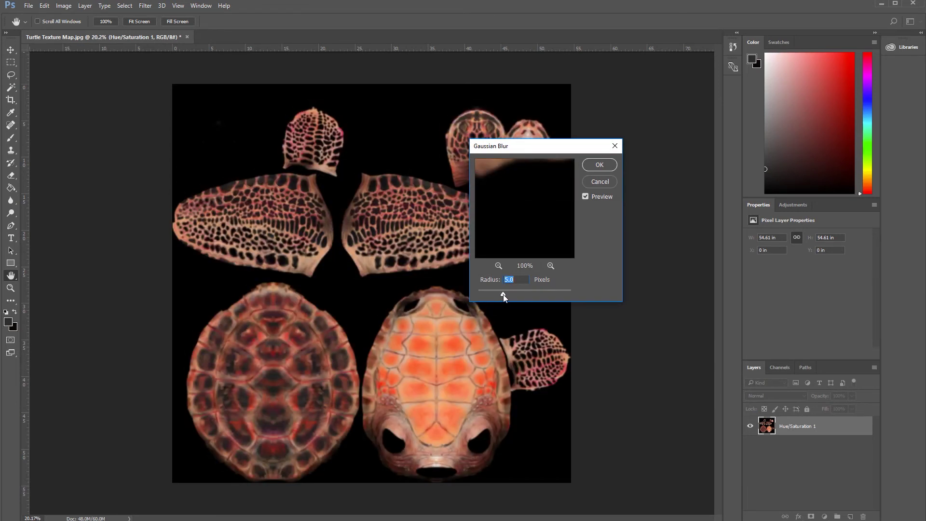
left_click(603, 165)
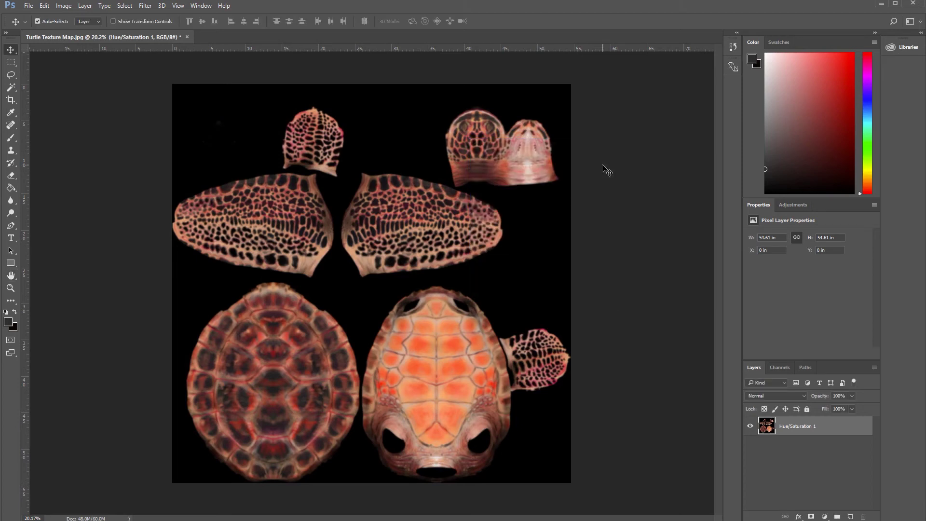
scroll(262, 426, "up", 5)
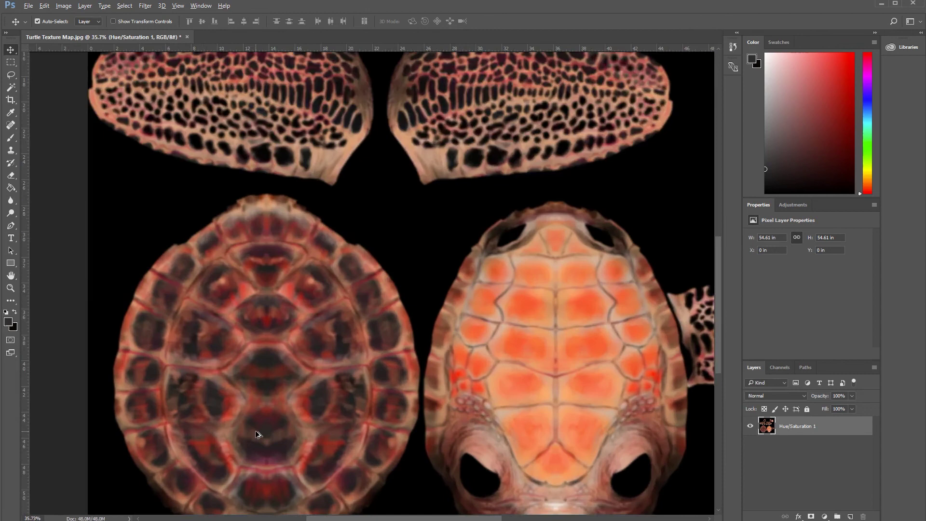
scroll(273, 338, "down", 2)
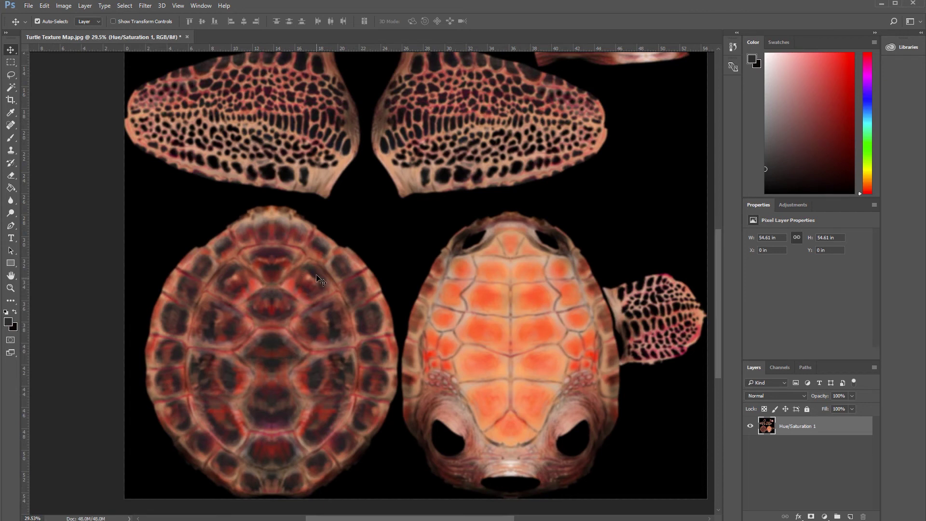
scroll(319, 279, "down", 1)
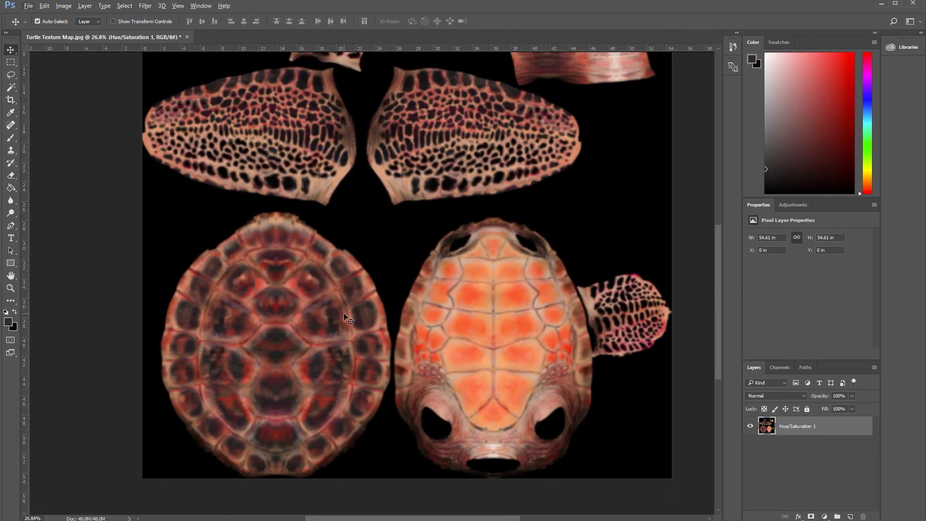
scroll(421, 291, "down", 2)
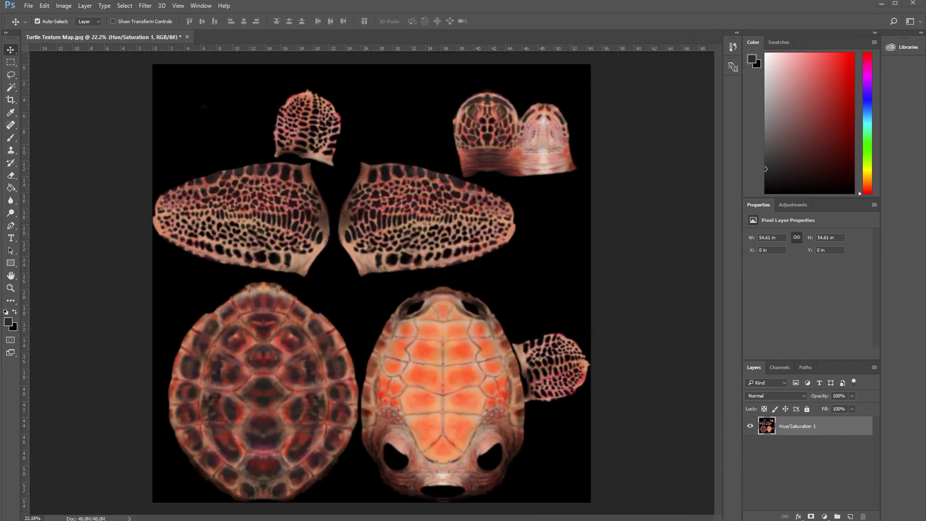
key("alt+Tab")
Step: Save As JPEG, replacing 'Texture' with 'Scatter' to name it Turtle Scatter Map
left_click(30, 5)
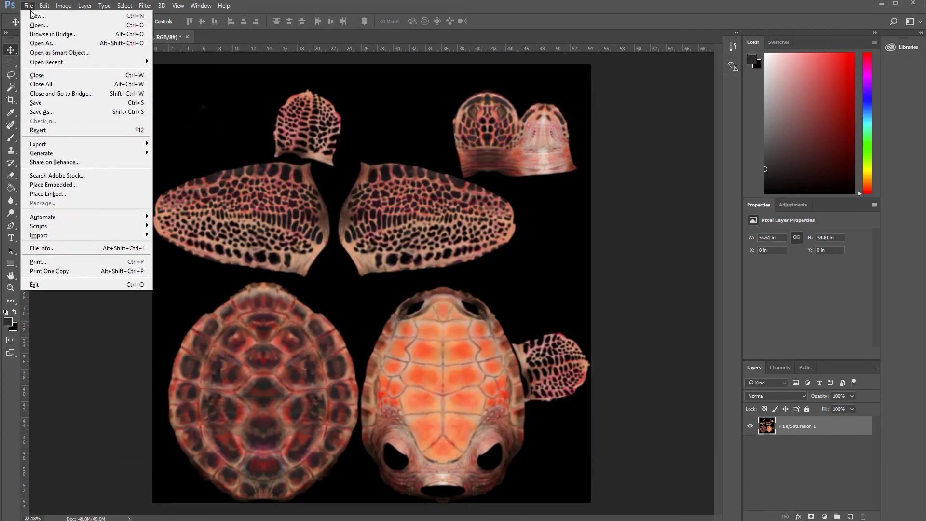
left_click(42, 110)
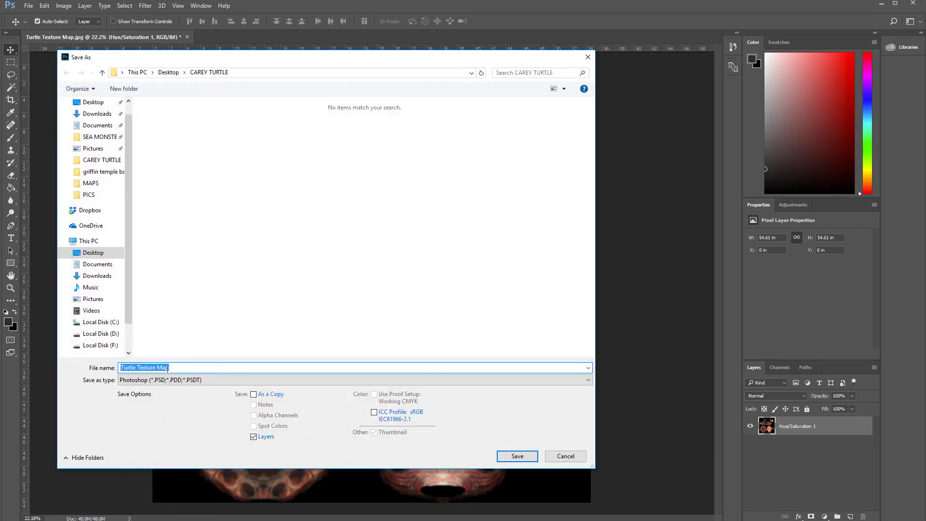
left_click(154, 380)
left_click(152, 451)
left_click(152, 366)
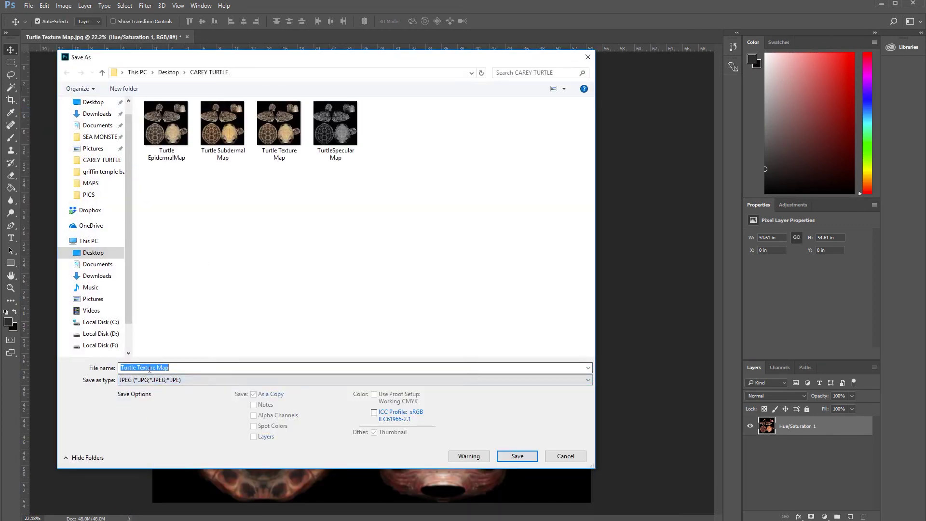
left_click_drag(156, 367, 138, 369)
key("BackSpace")
type("Scatter")
key("Return")
key("Return")
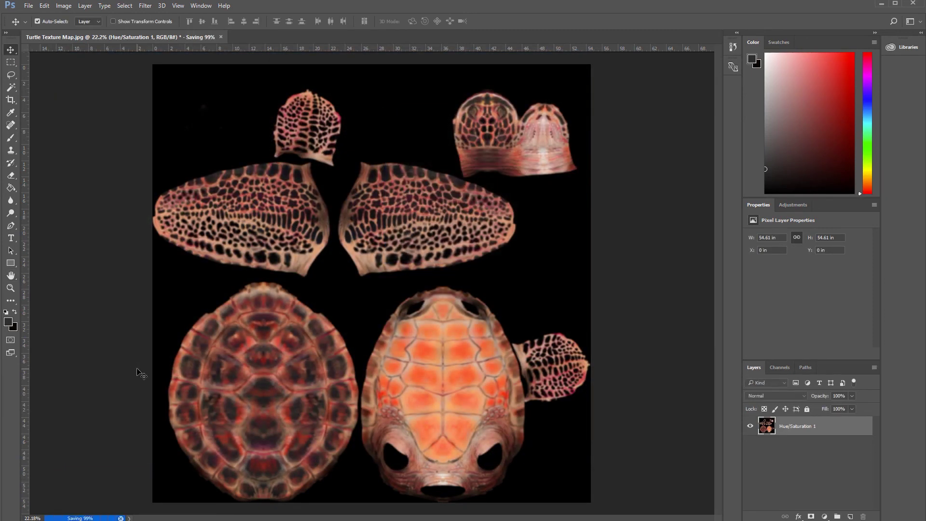